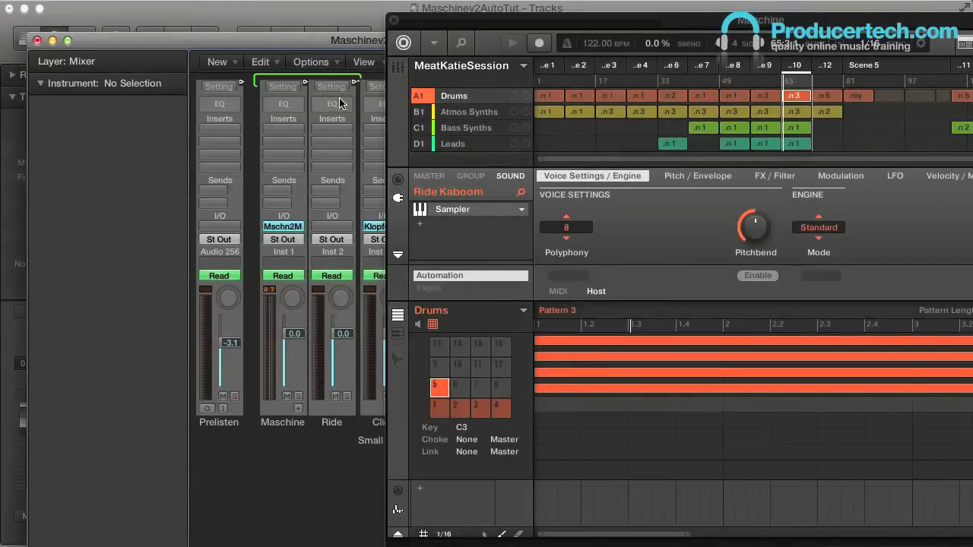
- Leave Logic's mixer and bring up Maschine 2 in Live's MeatKatieSession
left_click(304, 16)
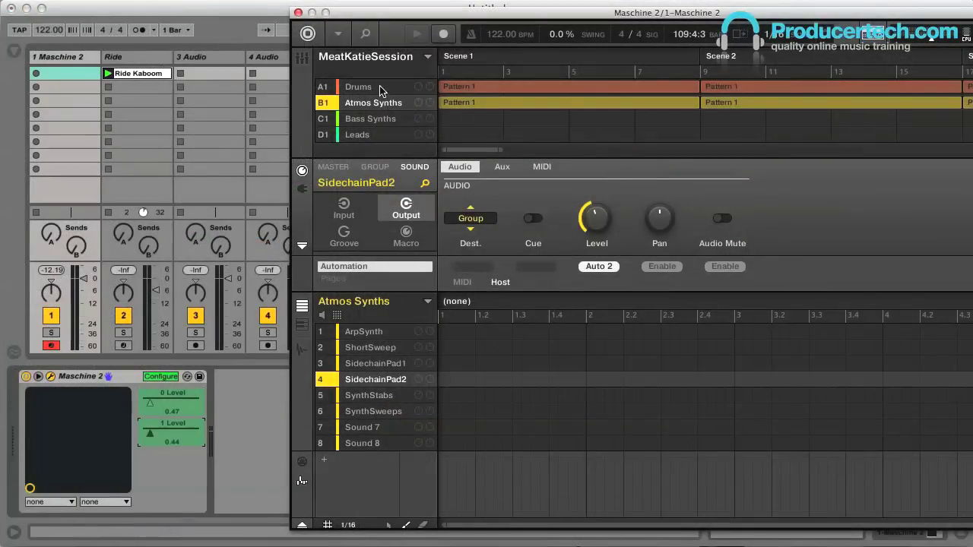
- Select the Drums group and review its output and effect settings
left_click(381, 88)
left_click(374, 167)
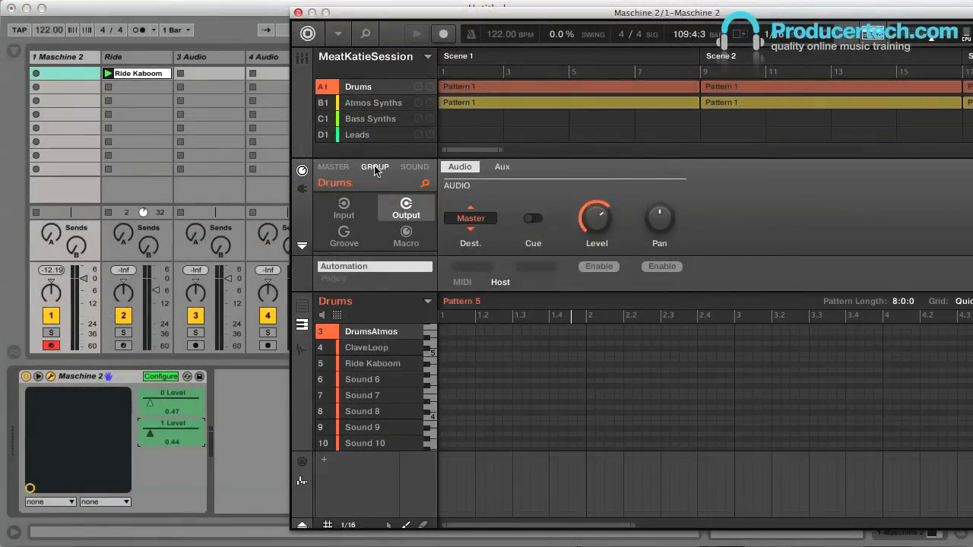
left_click(301, 189)
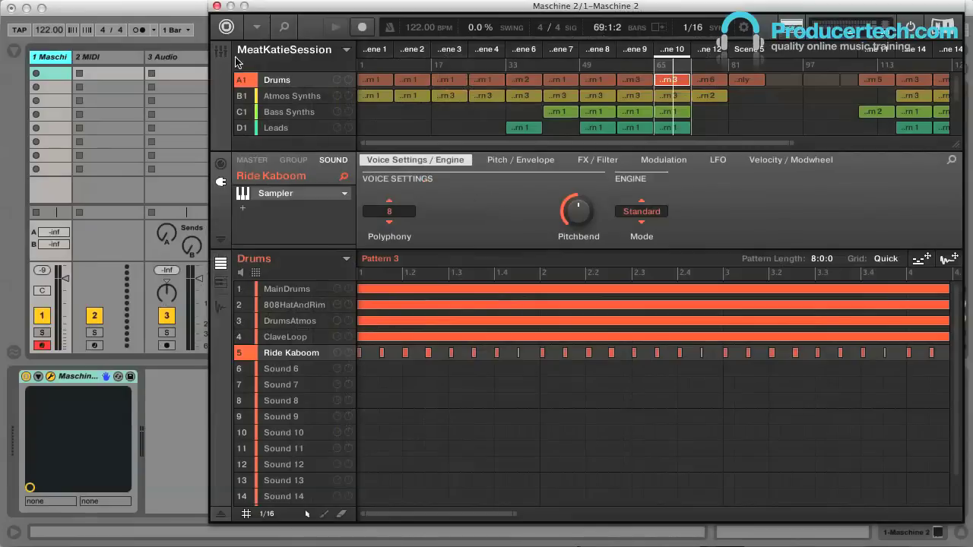
- In the Mixer view, step through the Atmos Synths and Bass Synths groups' sounds
left_click(221, 51)
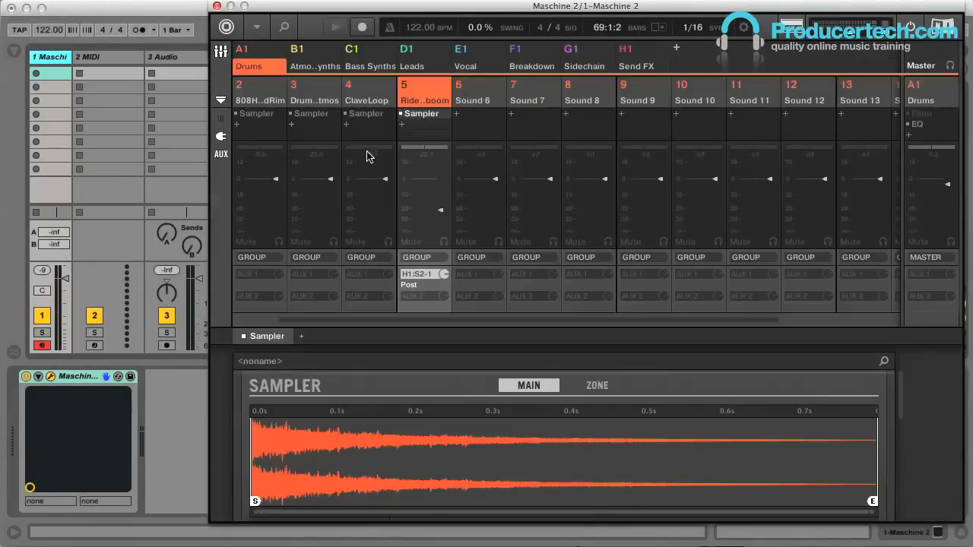
left_click(307, 53)
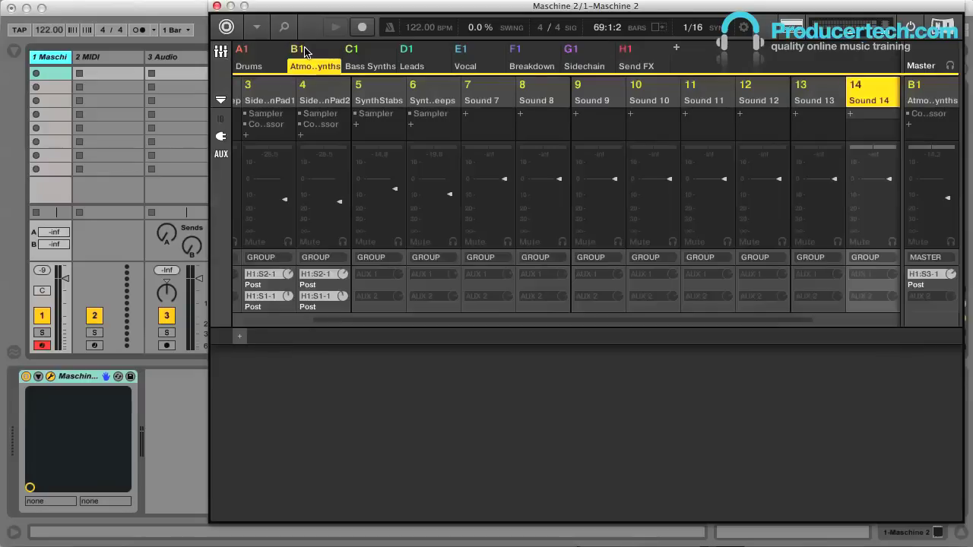
left_click(368, 53)
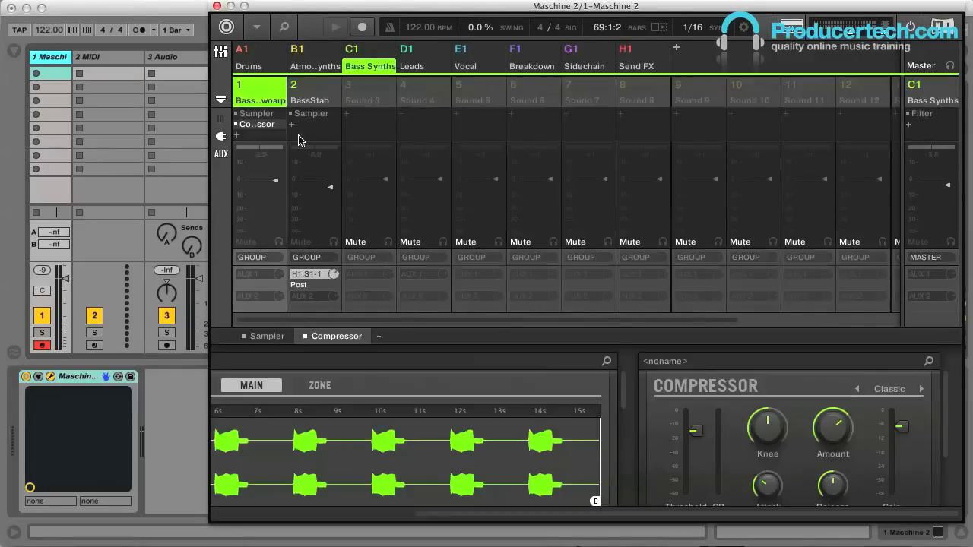
- With BassStab selected in keyboard view, drag the Bass Synths pattern as audio onto Live's 3 Audio track
left_click(220, 51)
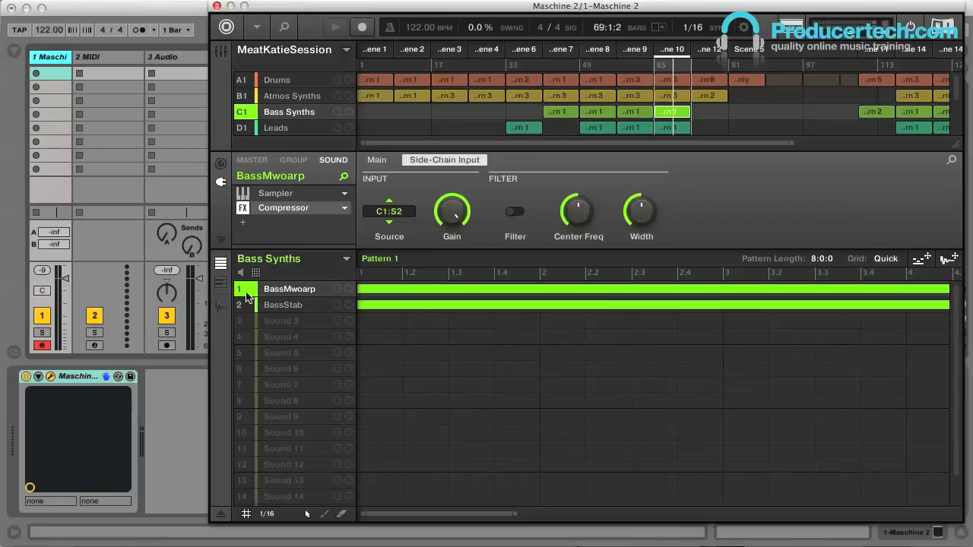
left_click(222, 284)
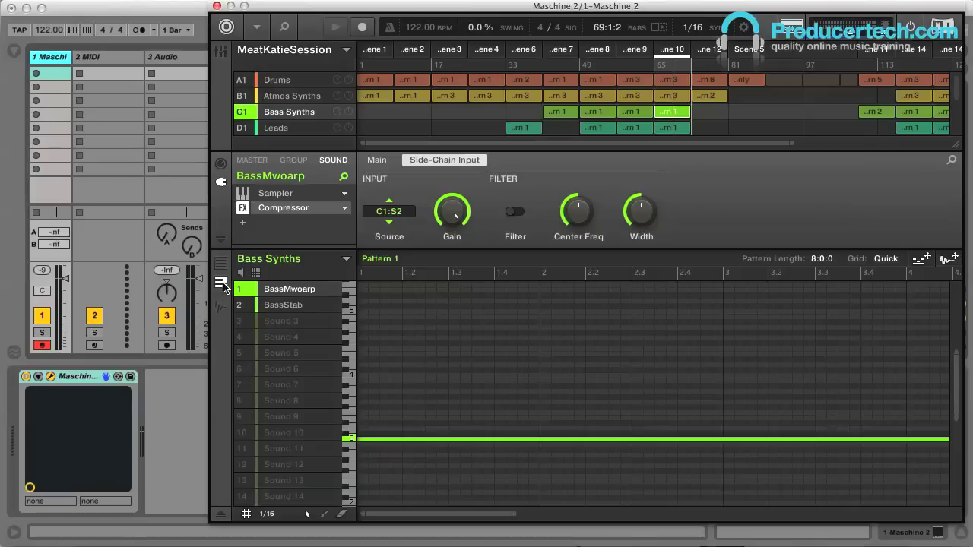
left_click(300, 307)
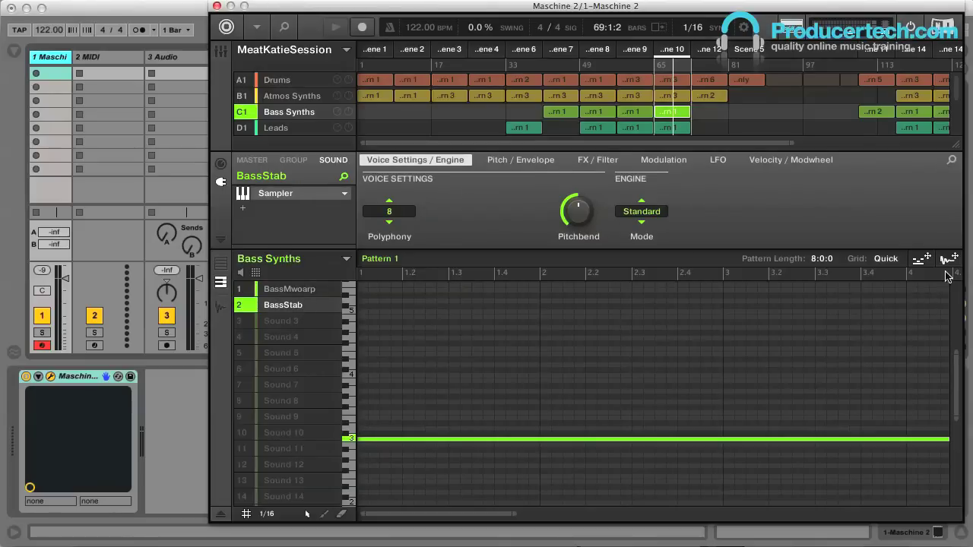
left_click_drag(953, 259, 183, 72)
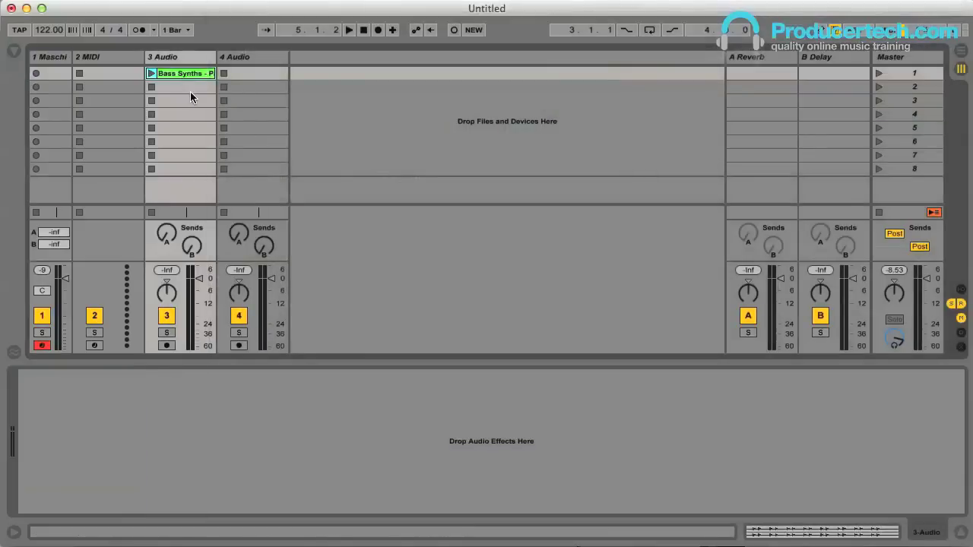
- Drag the Drums Pattern 3 Ride Kaboom notes as a MIDI clip onto Live's 2 MIDI track
left_click(44, 60)
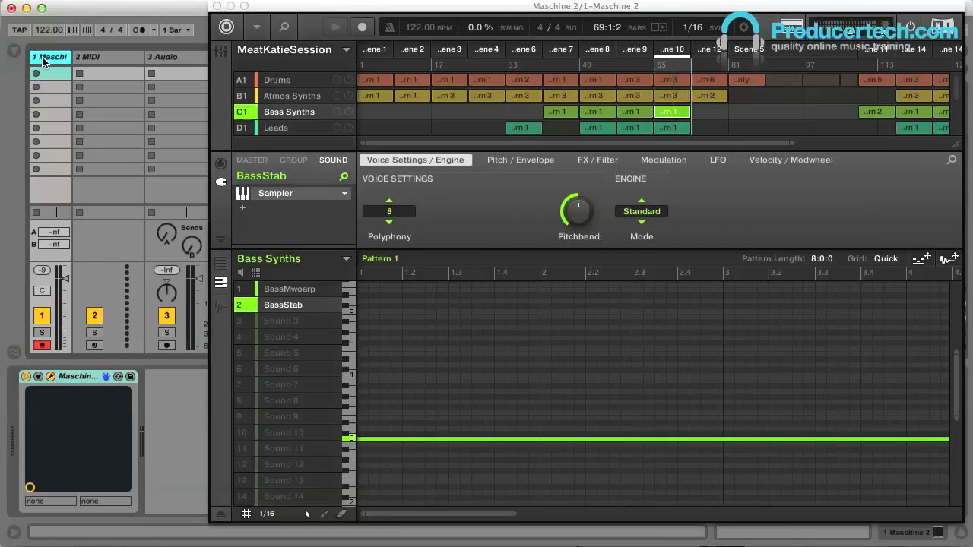
left_click(295, 81)
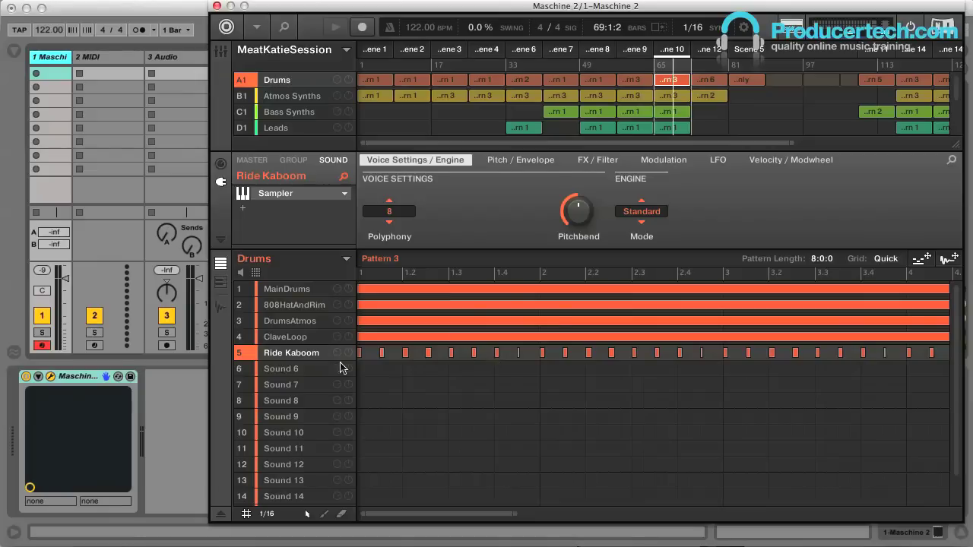
left_click(222, 282)
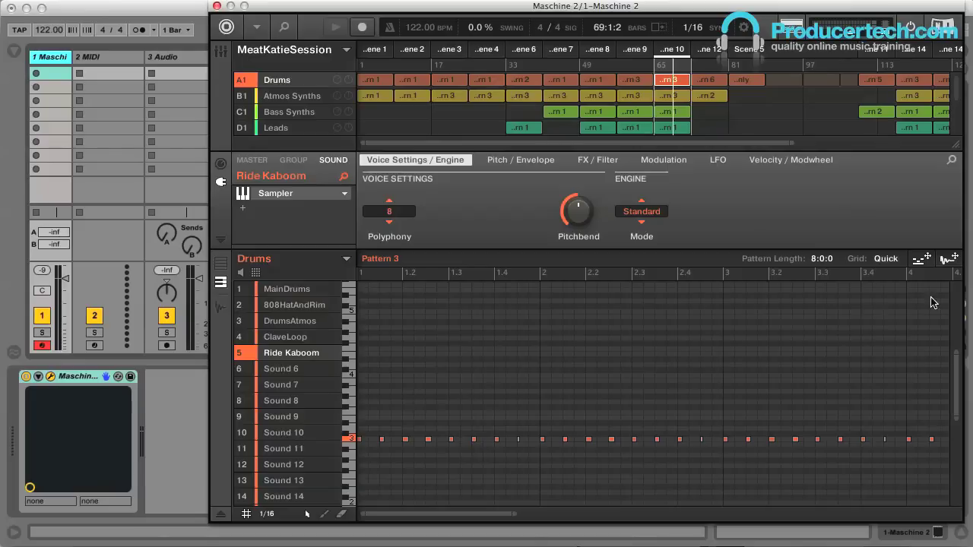
left_click_drag(931, 260, 114, 74)
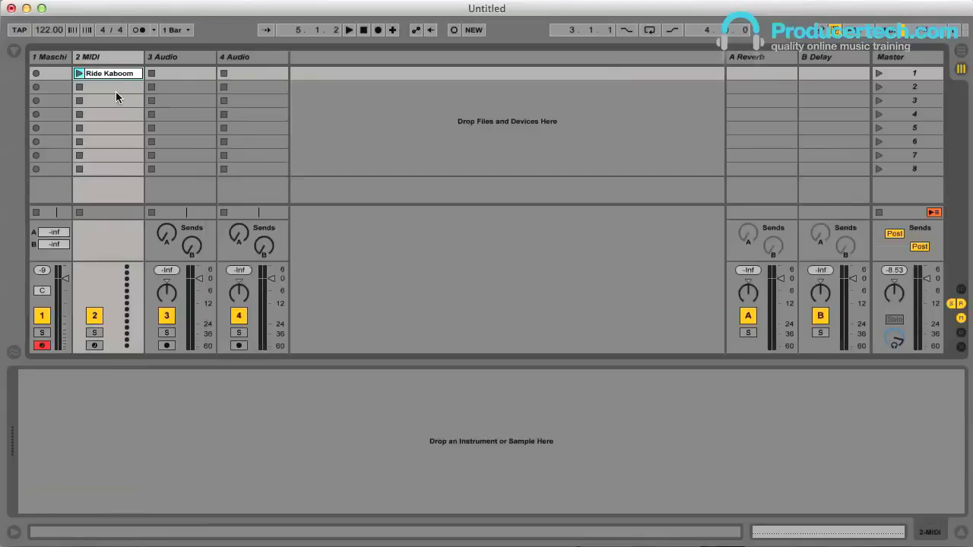
- Load an External Instrument on track 2, sending MIDI to 1-Maschine 2 on channel 2-Maschine 2
left_click(15, 50)
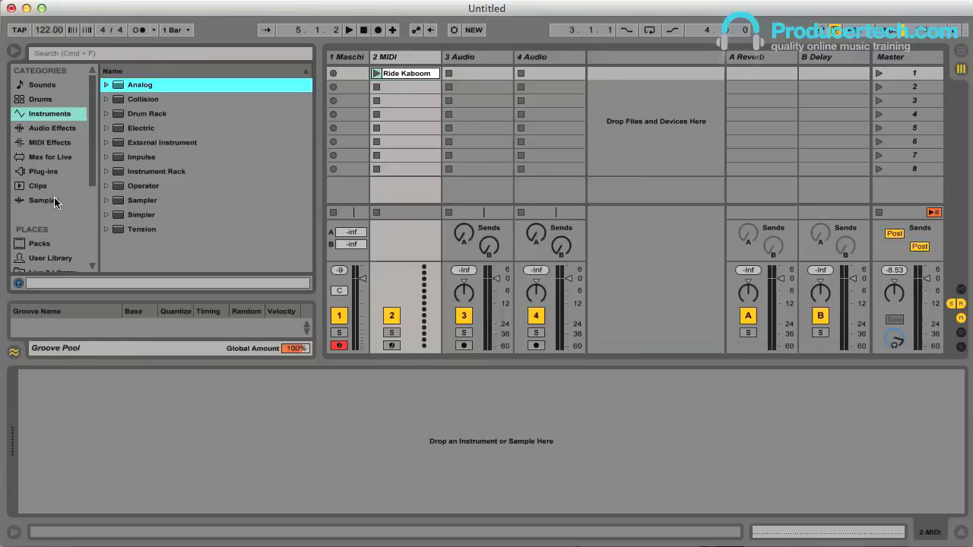
double_click(165, 144)
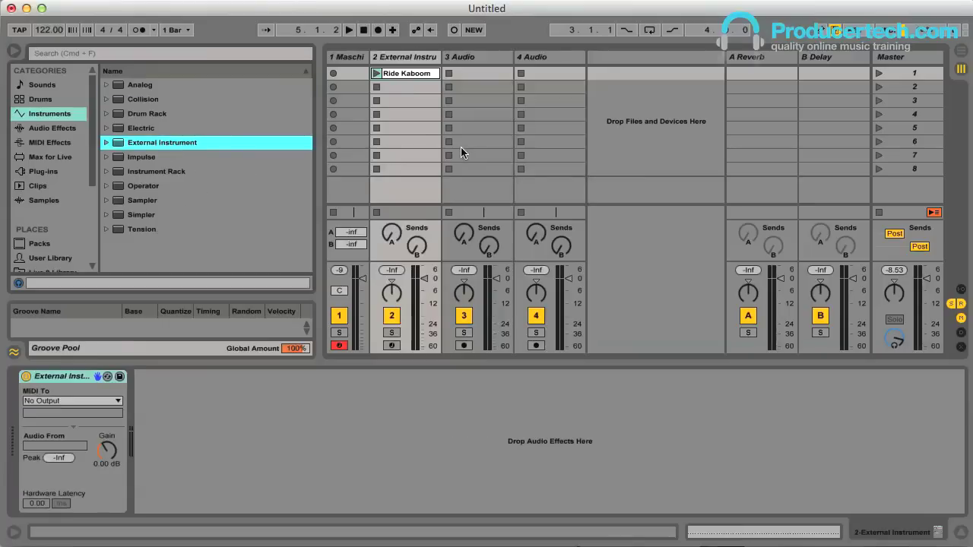
left_click(108, 401)
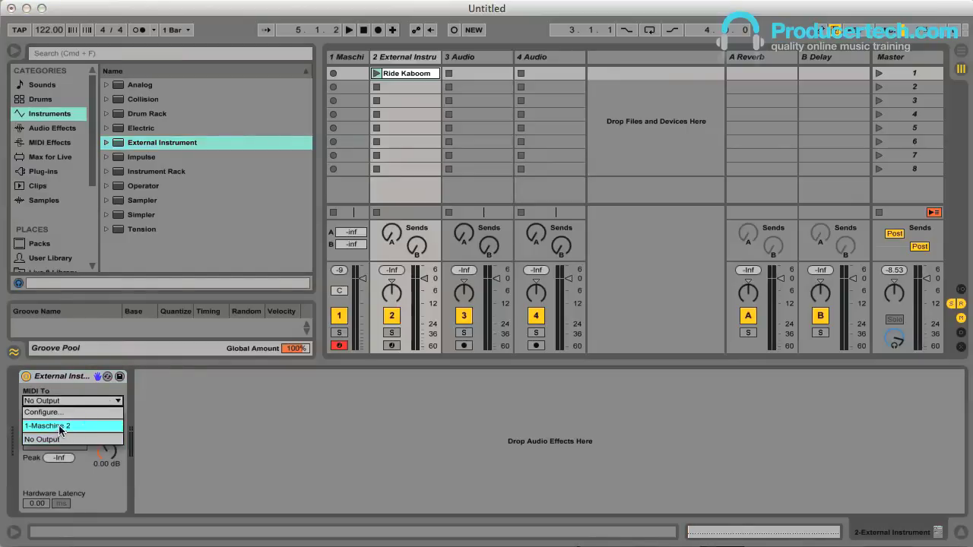
left_click(93, 426)
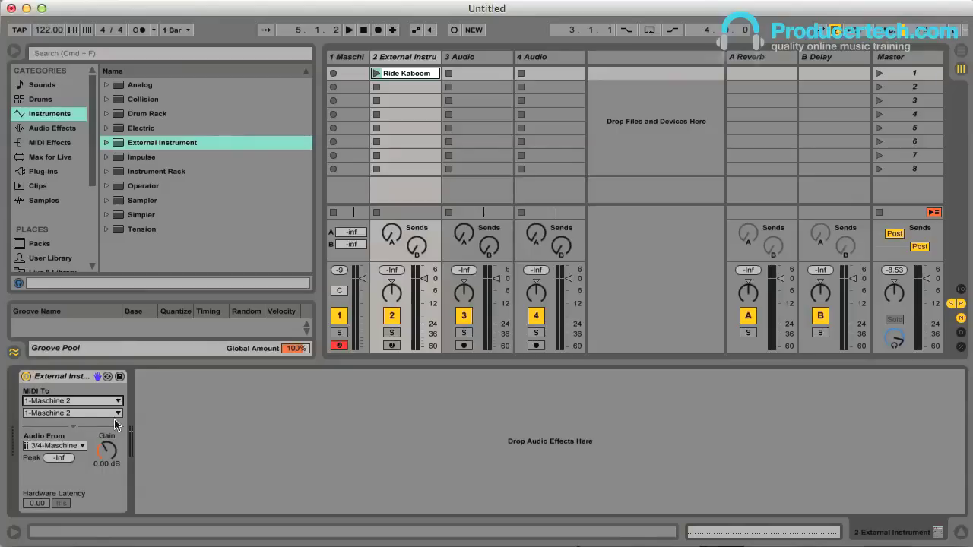
left_click(82, 413)
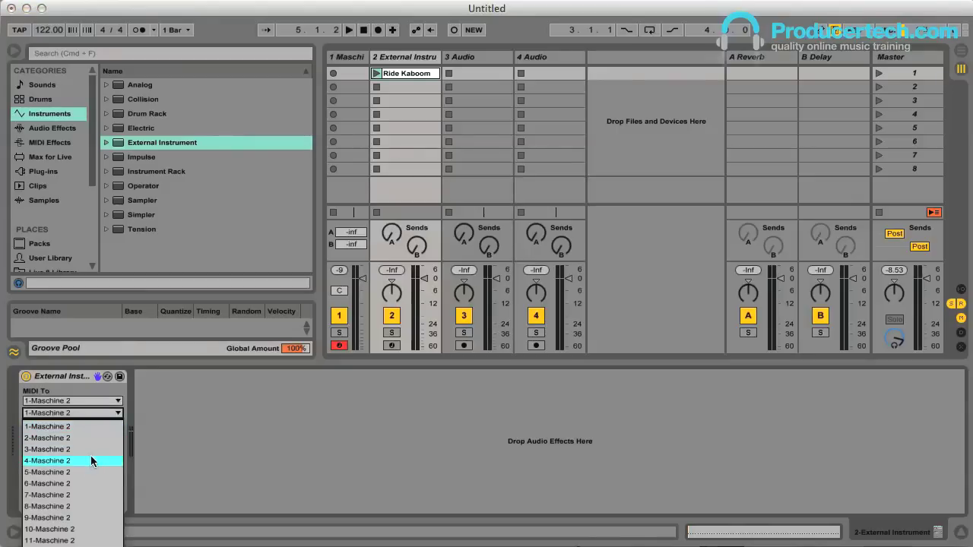
left_click(76, 438)
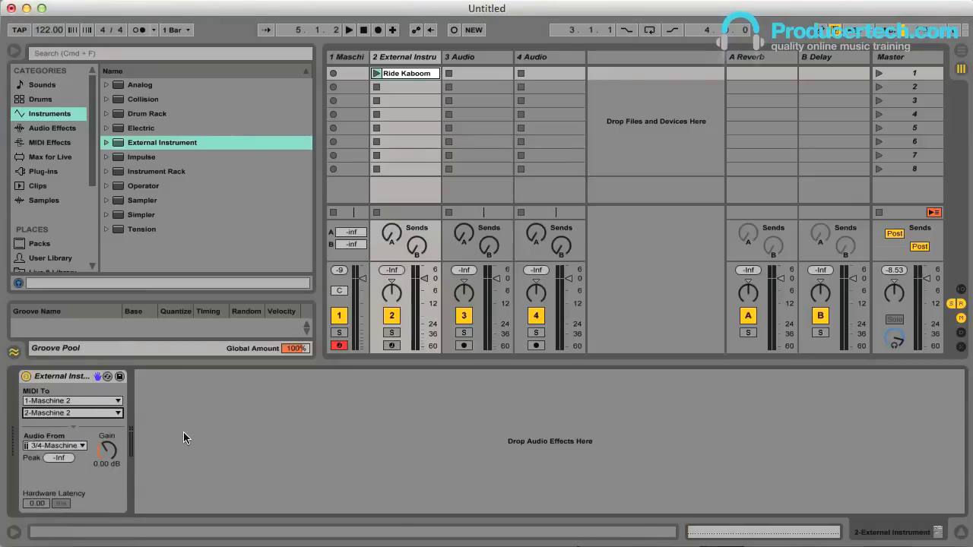
left_click(13, 51)
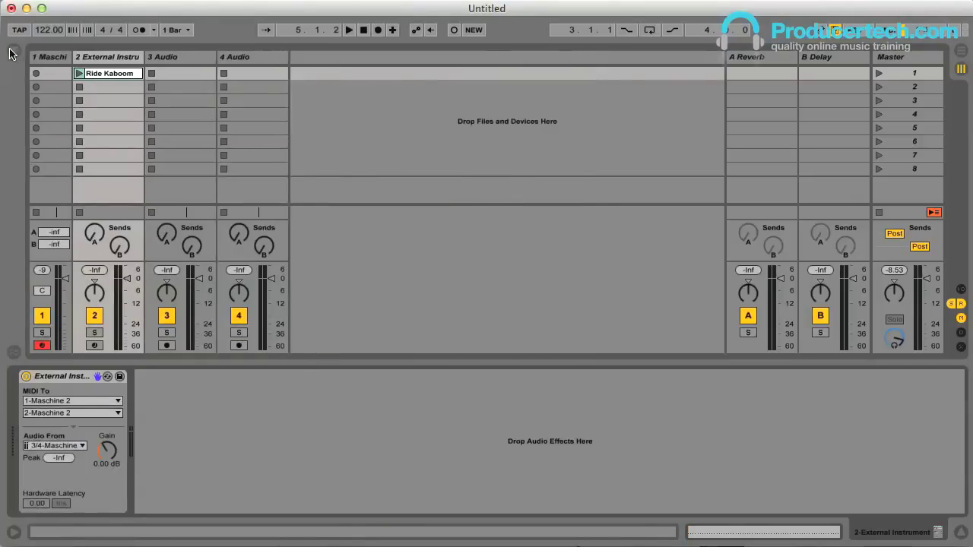
left_click(65, 60)
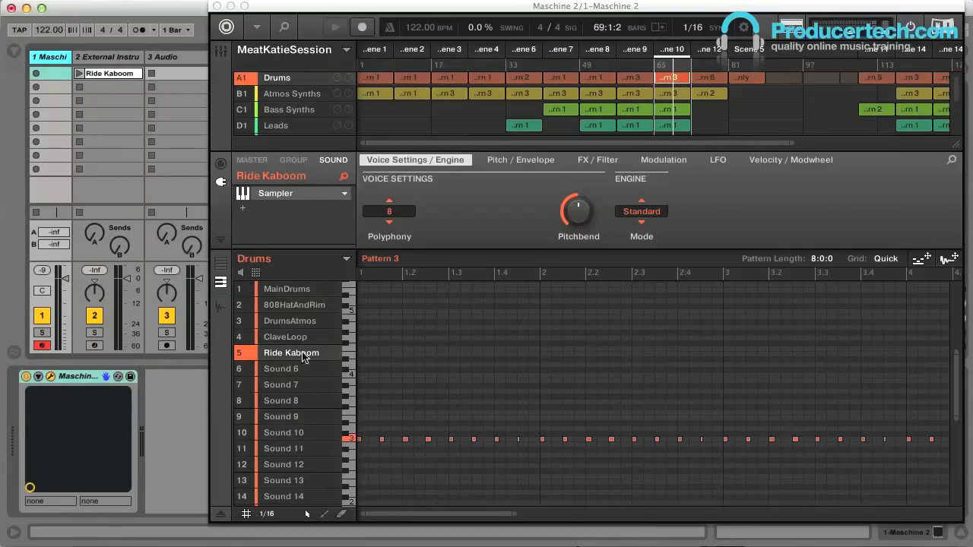
- Set Ride Kaboom's MIDI input to channel 2, delete its pattern notes, and launch its Live clip
left_click(221, 164)
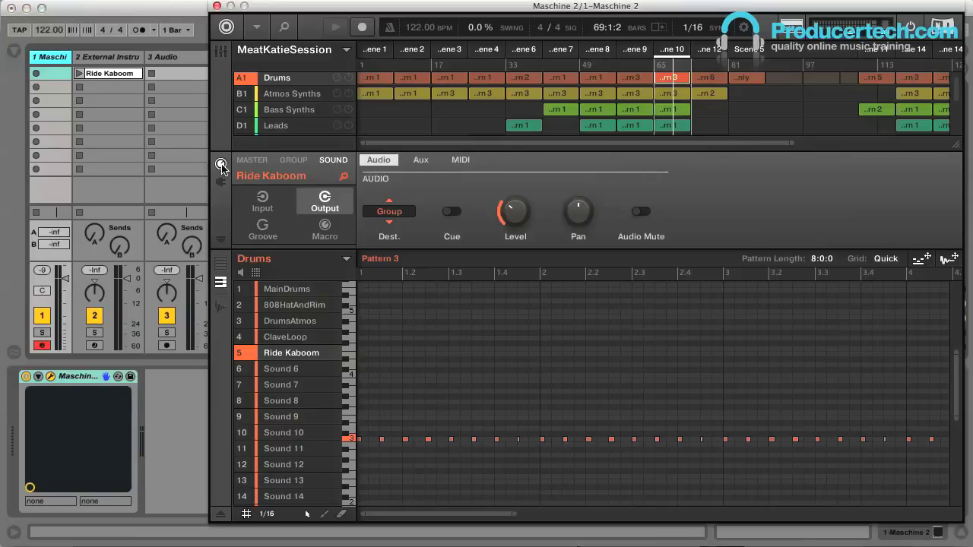
left_click(262, 201)
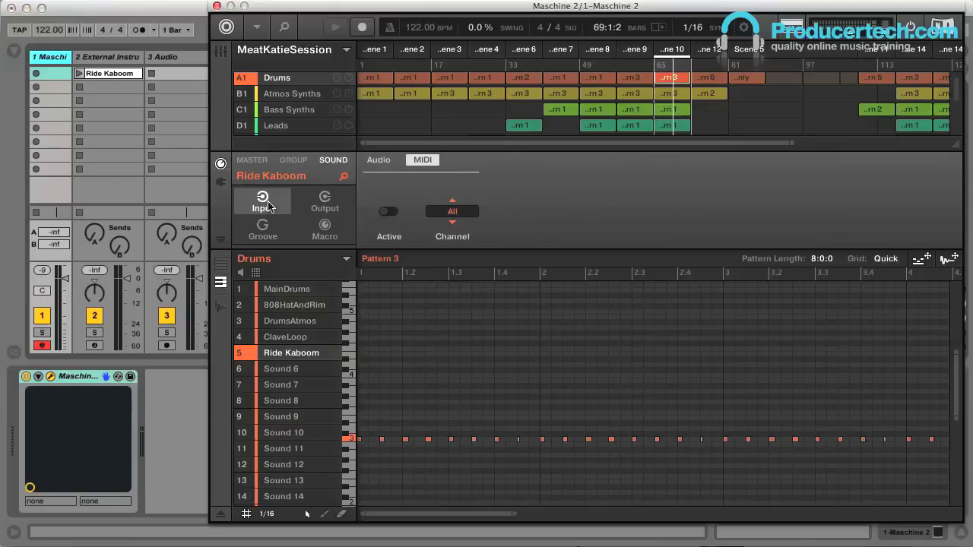
left_click(379, 160)
left_click(421, 161)
left_click(390, 212)
left_click(459, 213)
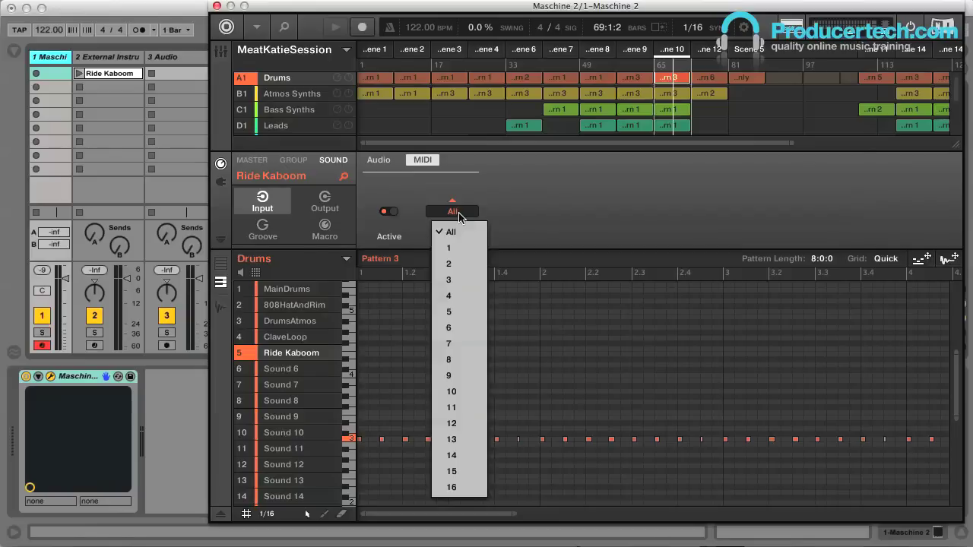
left_click(459, 264)
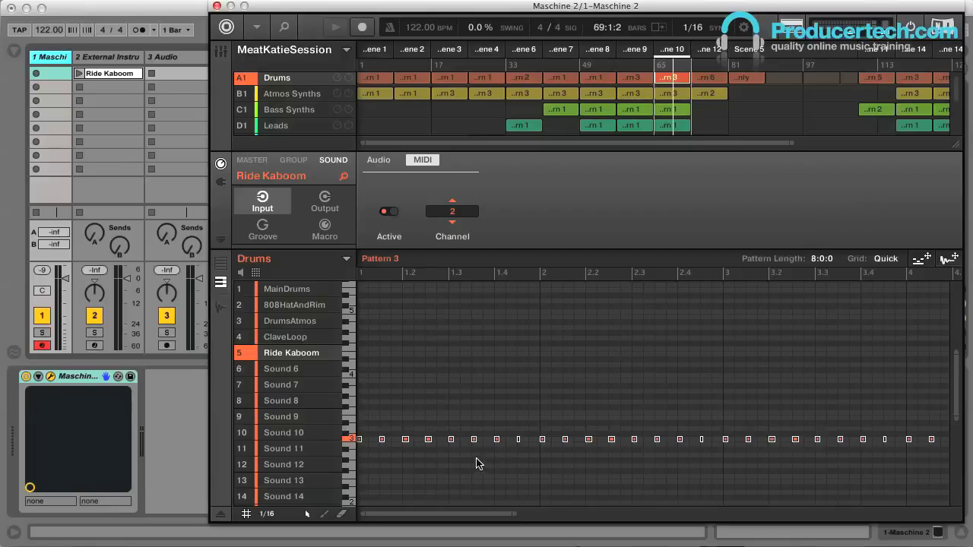
key("Delete")
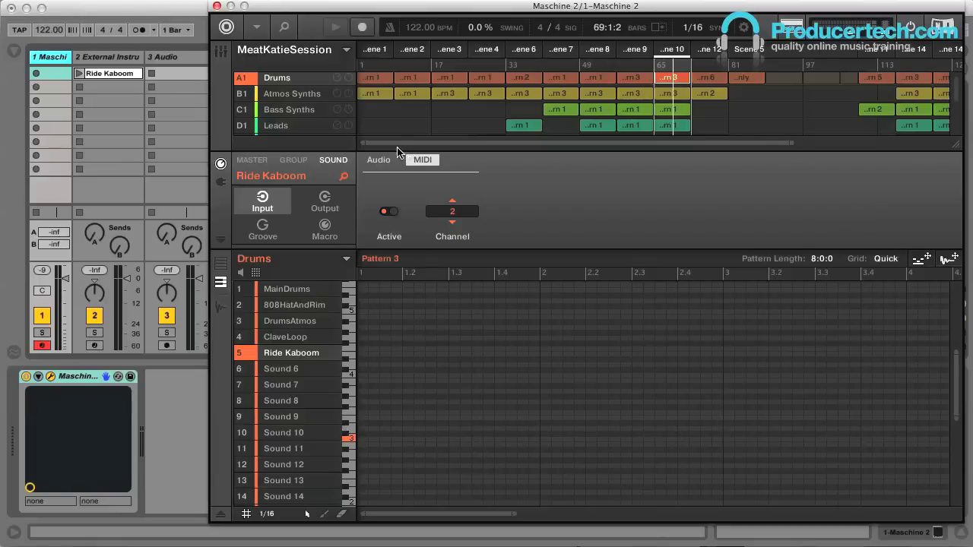
left_click(79, 74)
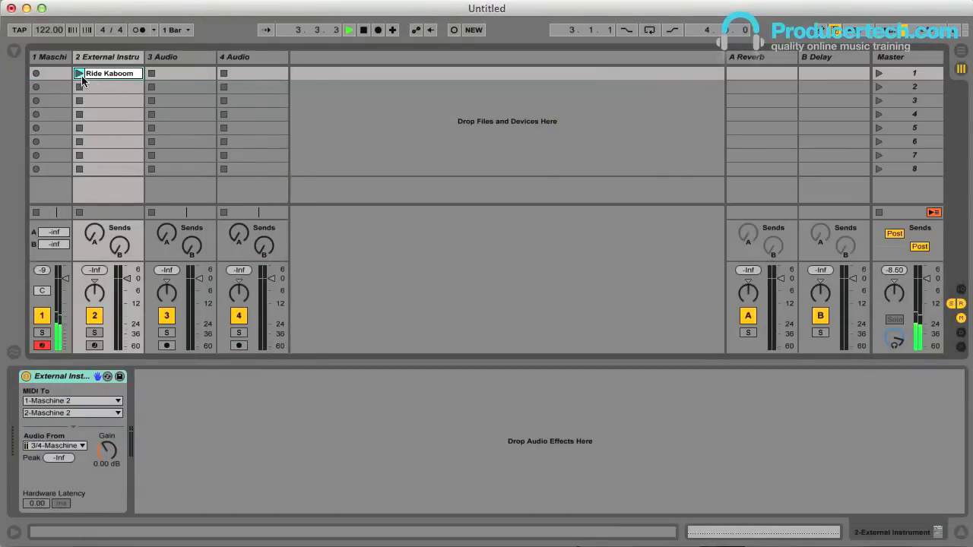
- Launch the Ride Kaboom clip again and reopen the Maschine 2 plugin on track 1
left_click(79, 73)
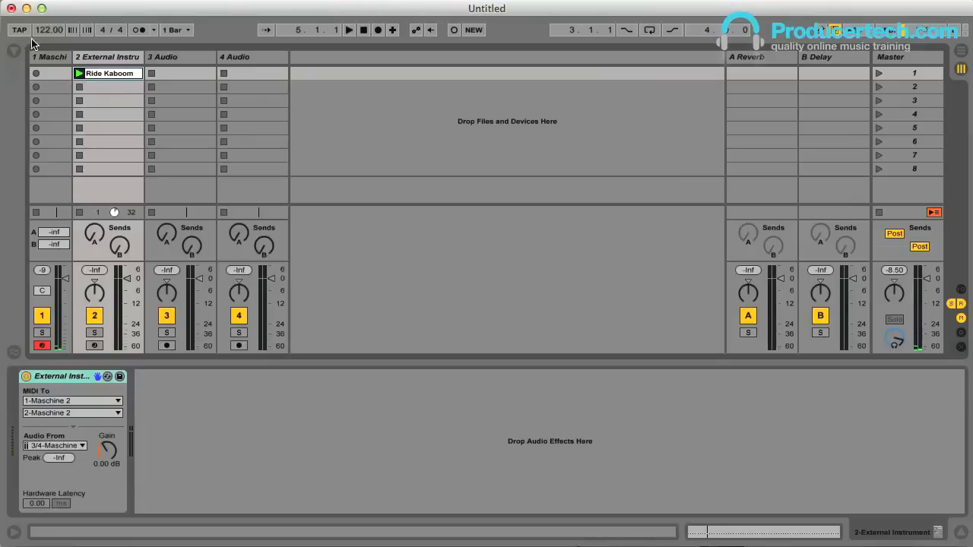
left_click(56, 61)
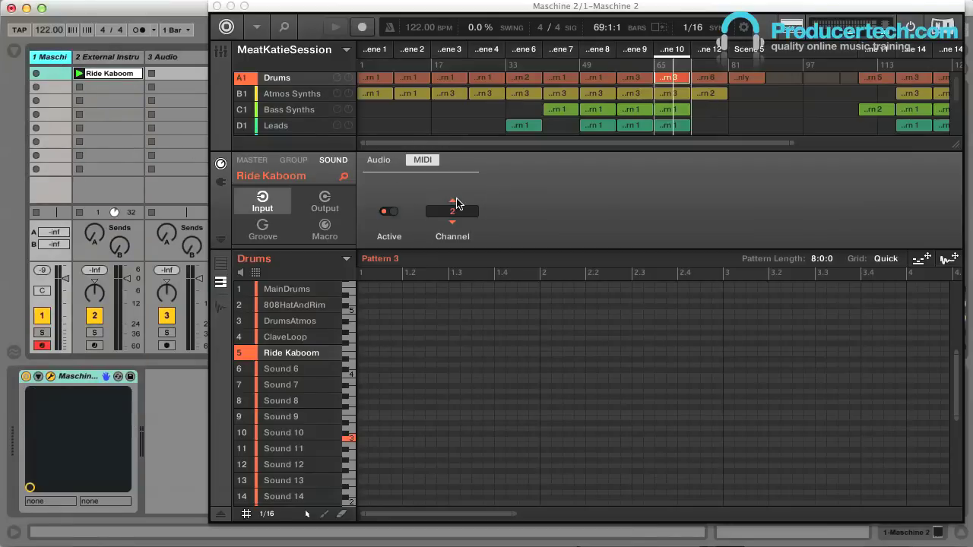
- In Maschine's mixer I/O view, route Ride Kaboom's output from its group to Ext. 2
left_click(220, 51)
left_click_drag(319, 8, 241, 8)
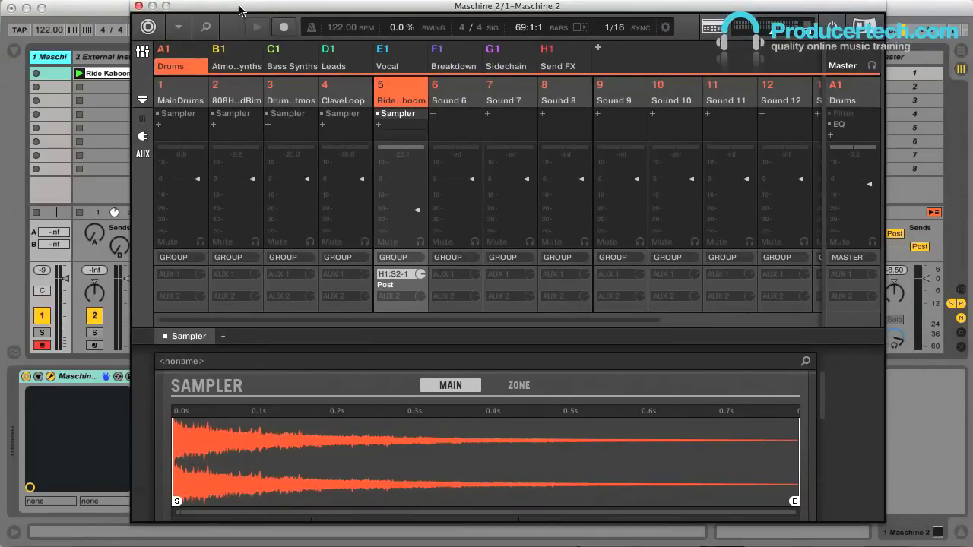
left_click(142, 123)
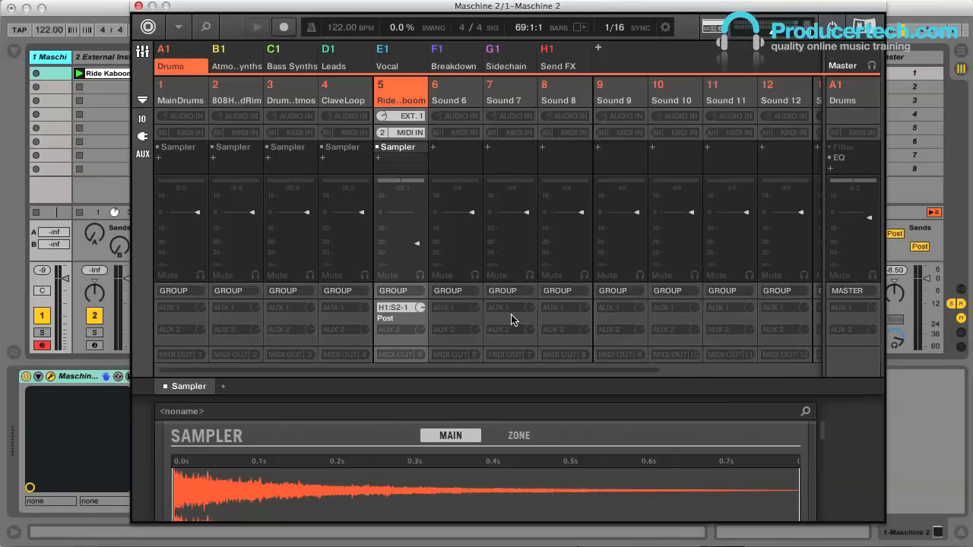
left_click(414, 294)
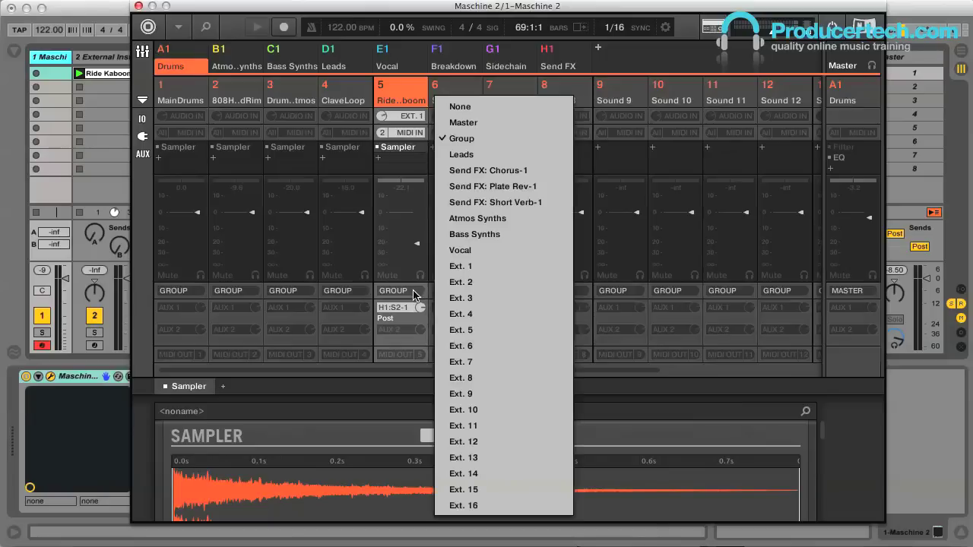
left_click(465, 282)
left_click_drag(186, 9, 224, 9)
left_click(120, 58)
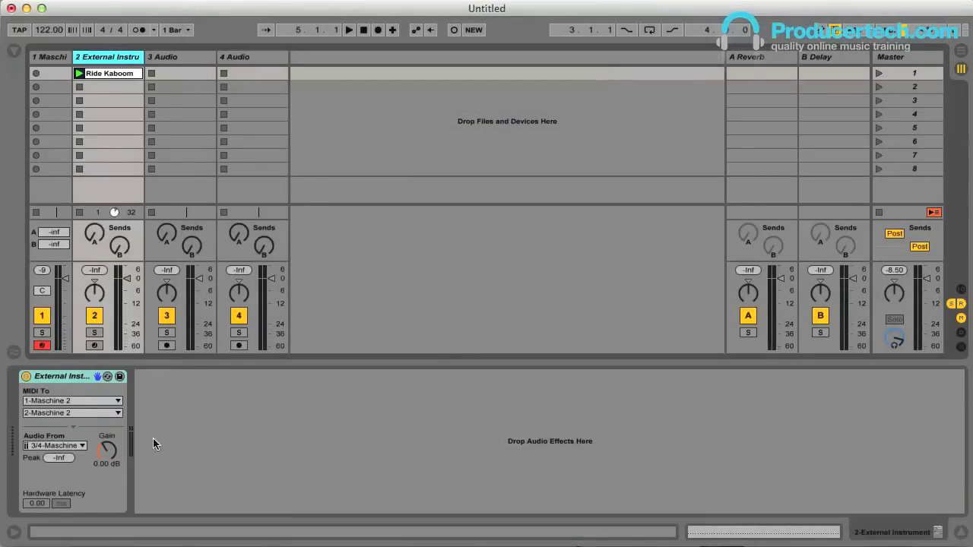
- Keep track 2's Audio From at 3/4-Maschine 2, start playback, and toggle track 2 off and on
left_click(81, 446)
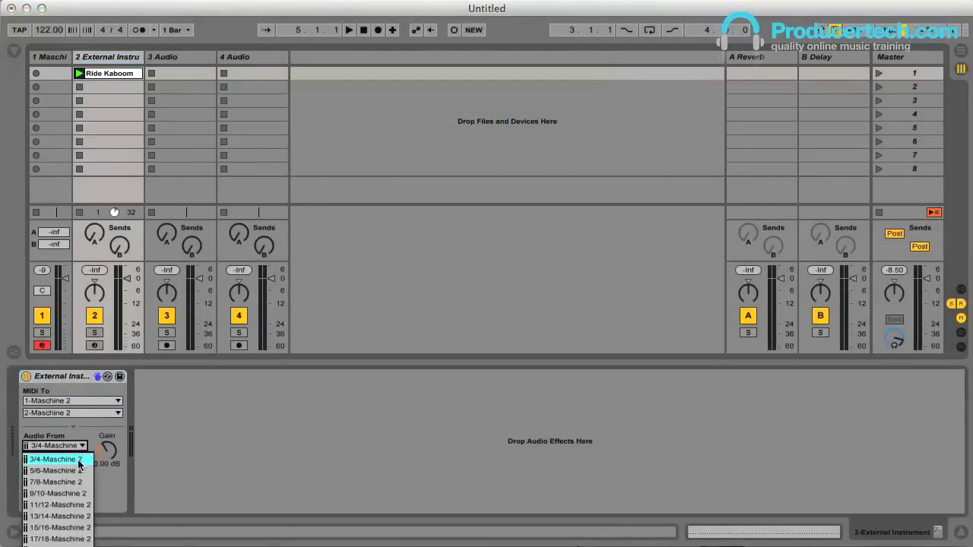
left_click(203, 444)
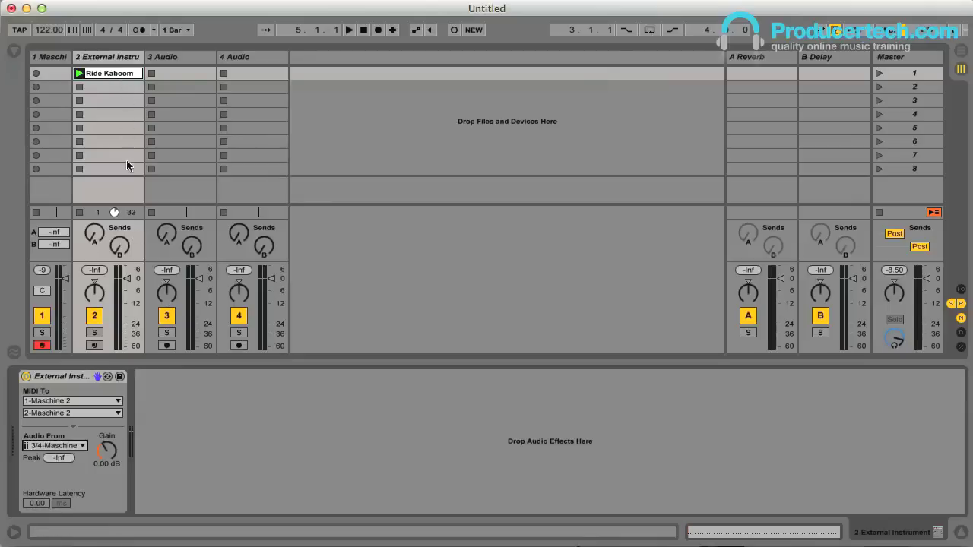
key("space")
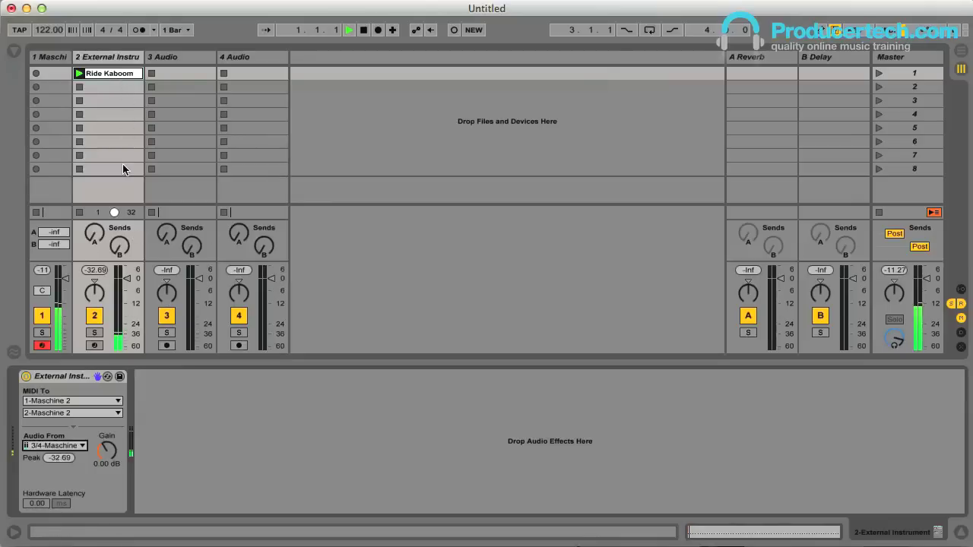
left_click(95, 316)
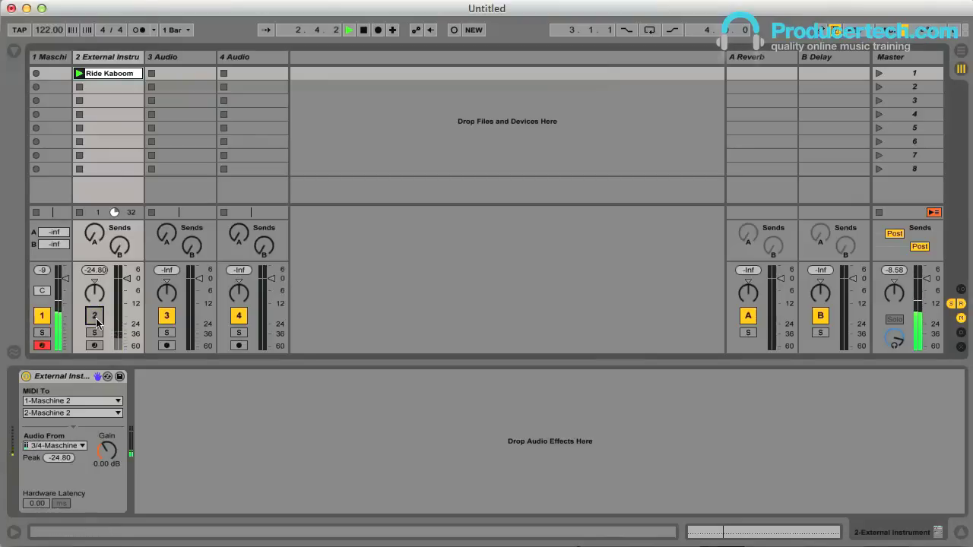
left_click(95, 316)
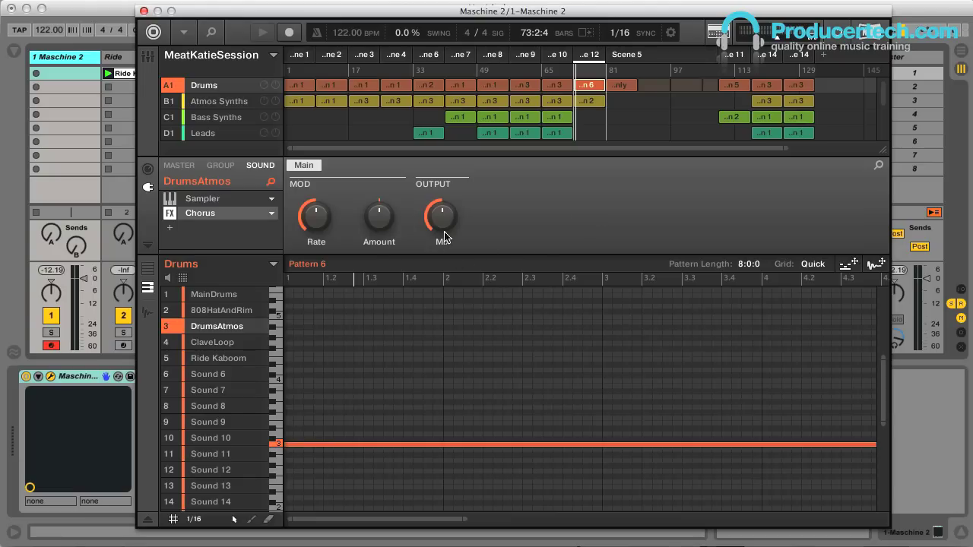
- View DrumsAtmos's Sampler, then return to its Chorus effect controls
mouse_move(319, 224)
left_click(230, 201)
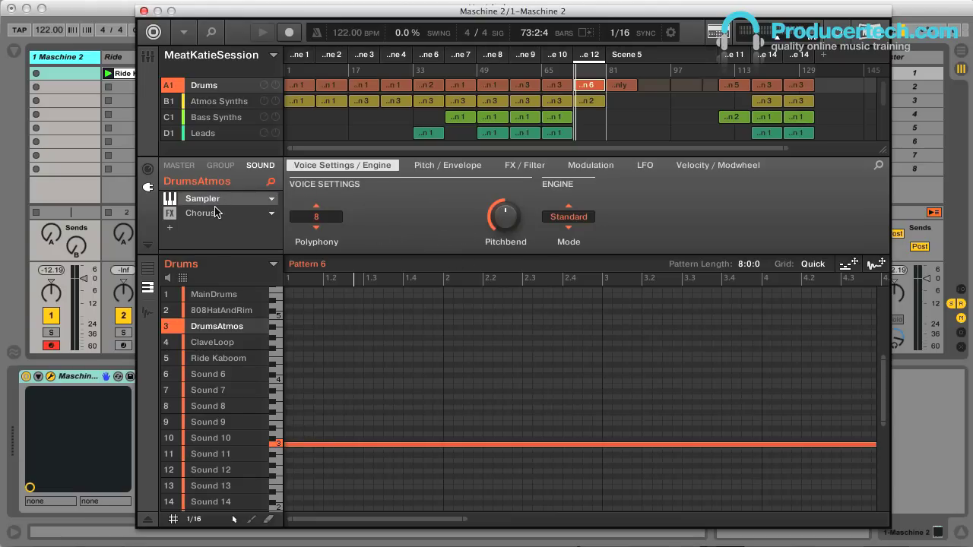
left_click(211, 214)
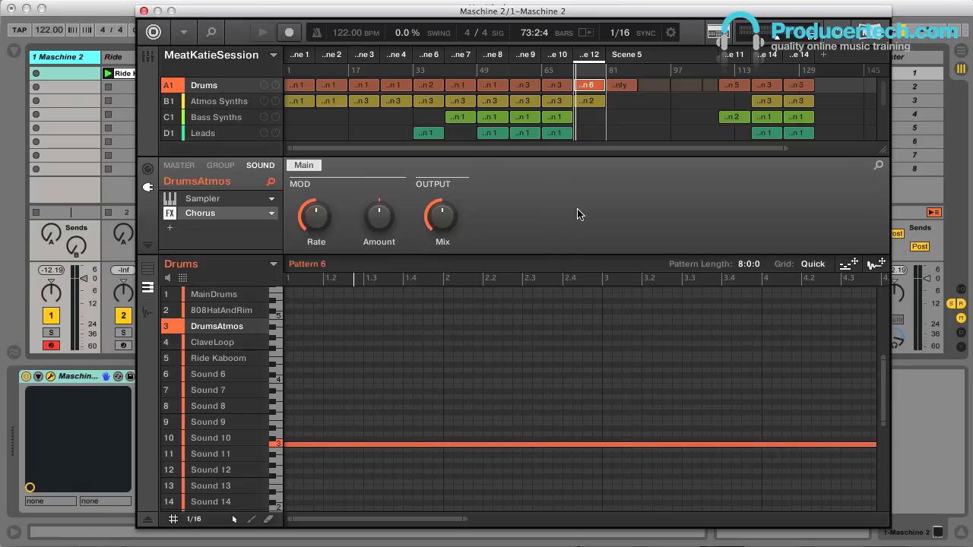
- Show the Chorus Amount automation lane, adjust its last step, then jump to the Pattern 5 scene
left_click(149, 521)
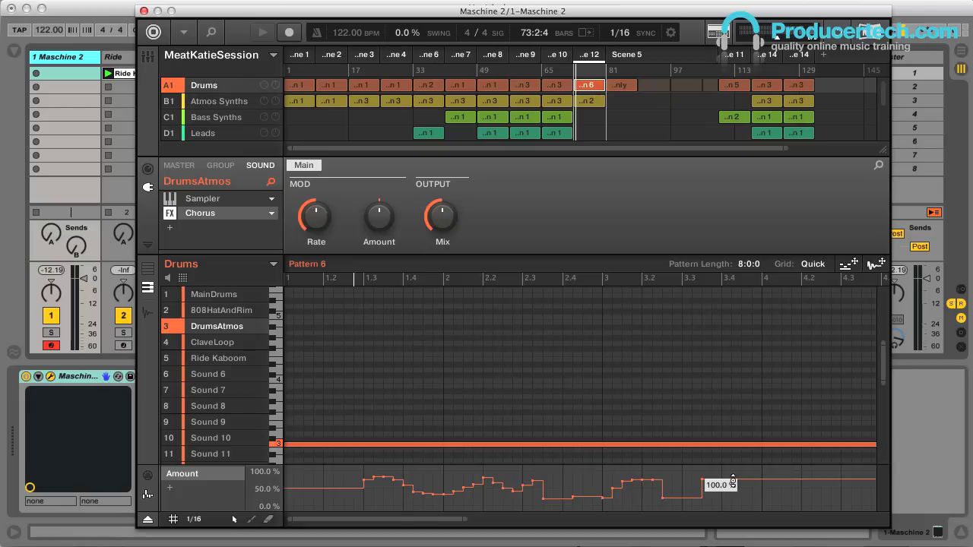
mouse_move(732, 481)
left_mouse_down()
mouse_move(732, 492)
mouse_move(735, 480)
left_mouse_up()
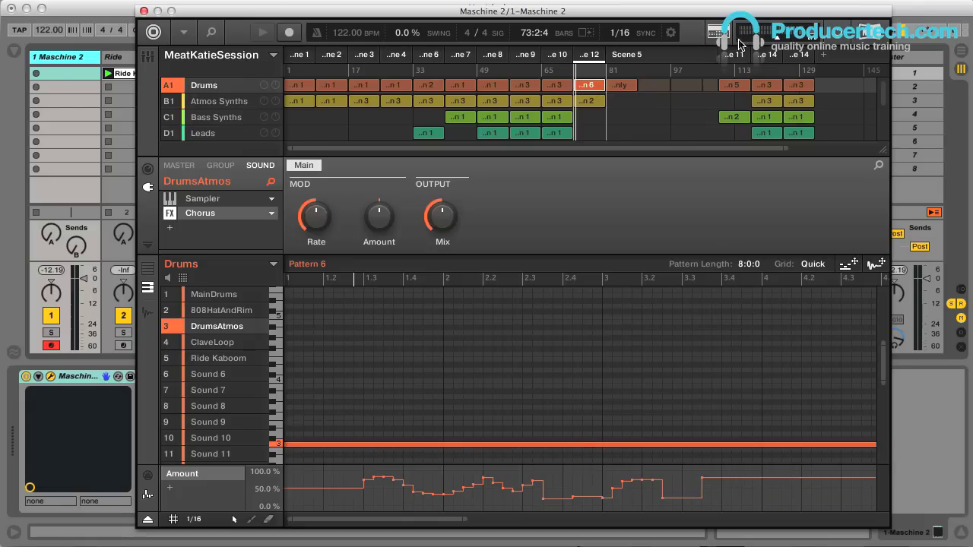
left_click(734, 55)
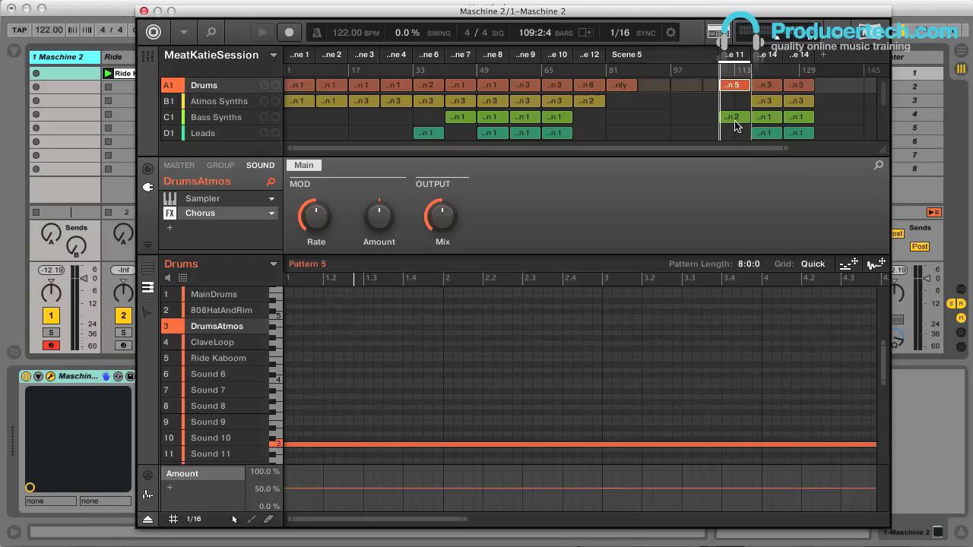
- Load a Filter effect into an empty slot on the Bass Synths group
left_click(222, 117)
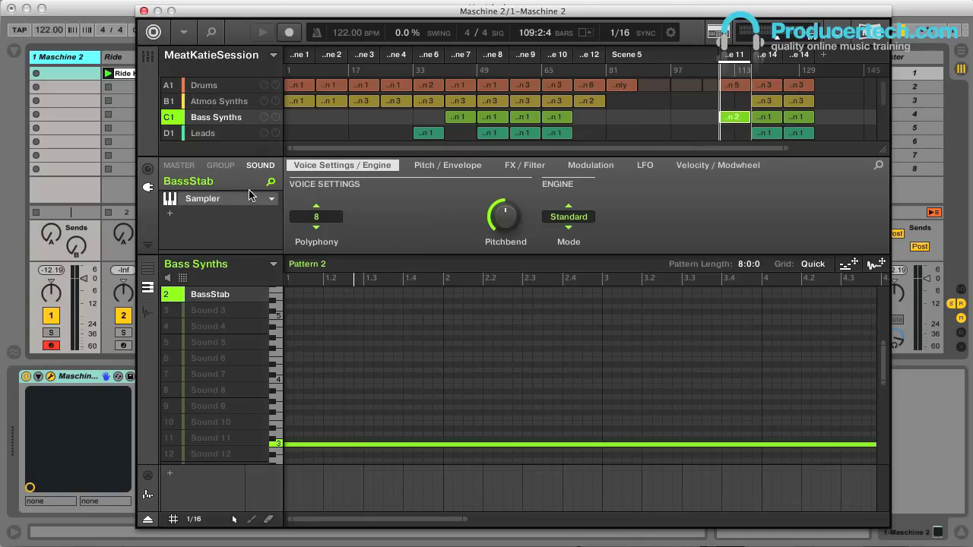
left_click(222, 166)
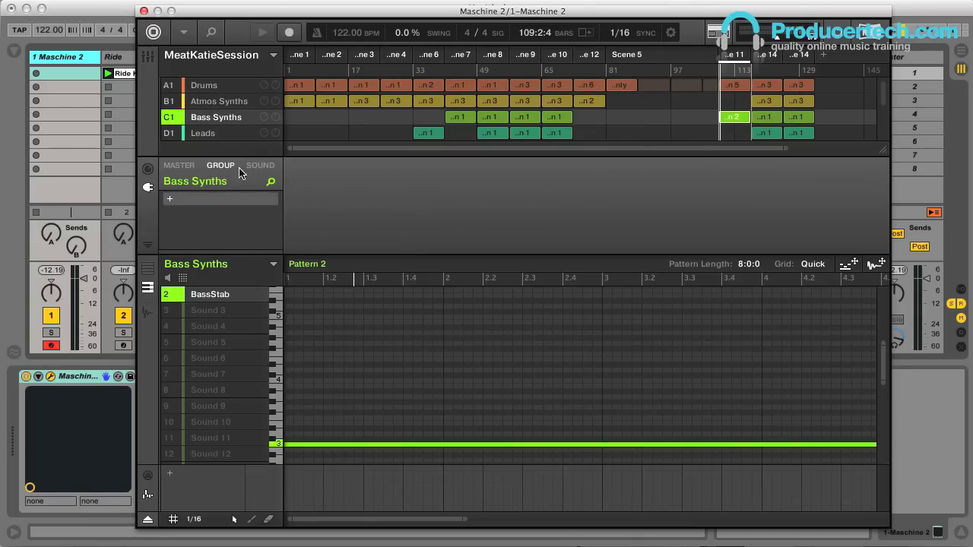
left_click(171, 202)
left_click(201, 183)
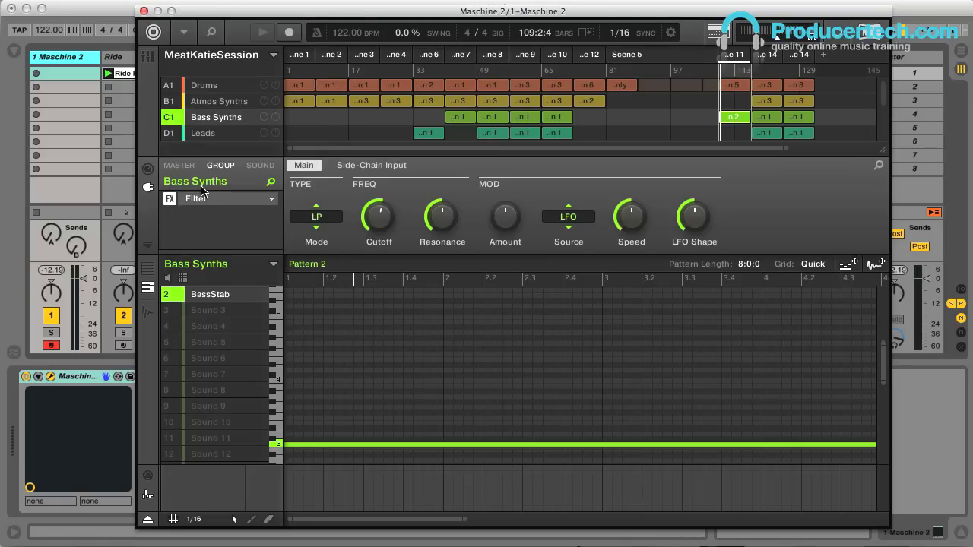
- Set the Filter to HP mode with Cutoff at 46.0 Hz and Resonance at 0.0 %
left_click(322, 228)
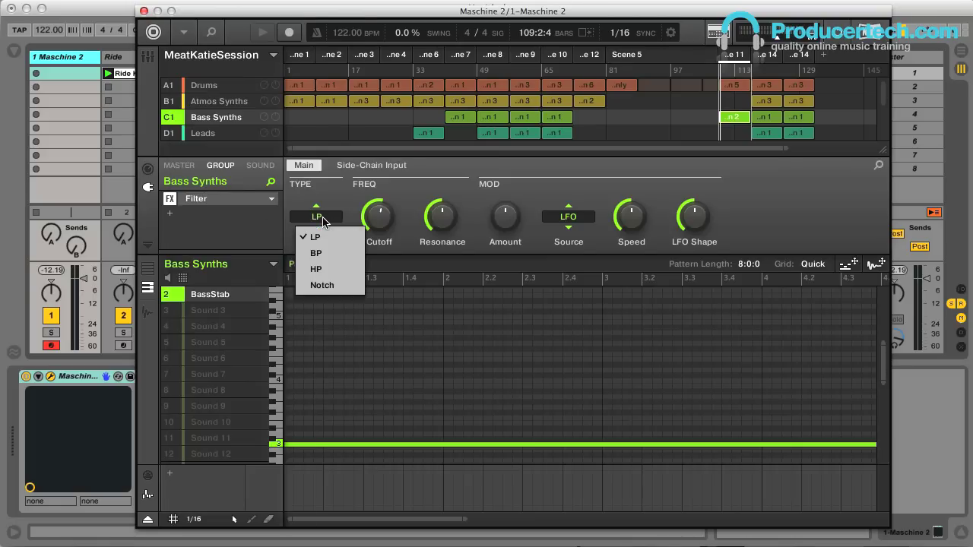
left_click(336, 267)
left_click_drag(378, 217, 377, 263)
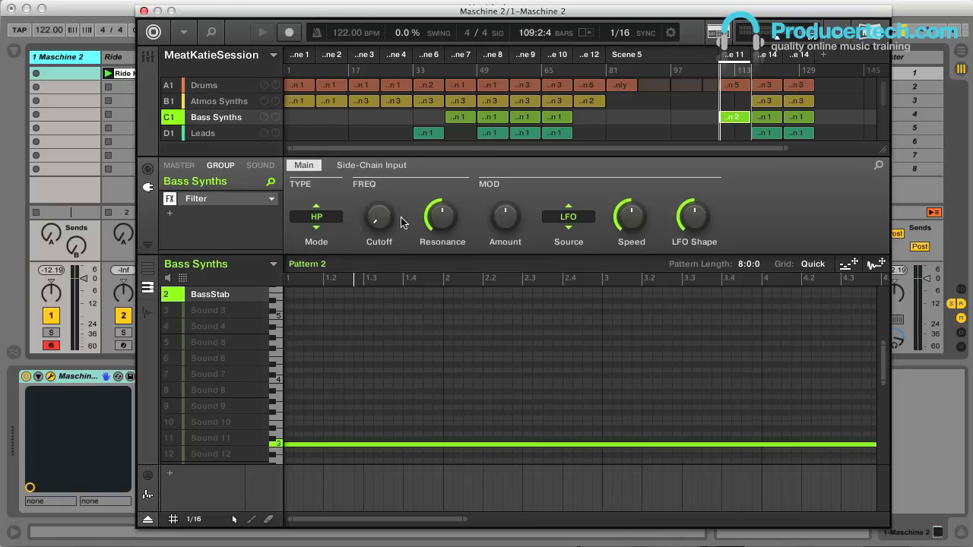
left_click_drag(445, 218, 445, 251)
mouse_move(383, 225)
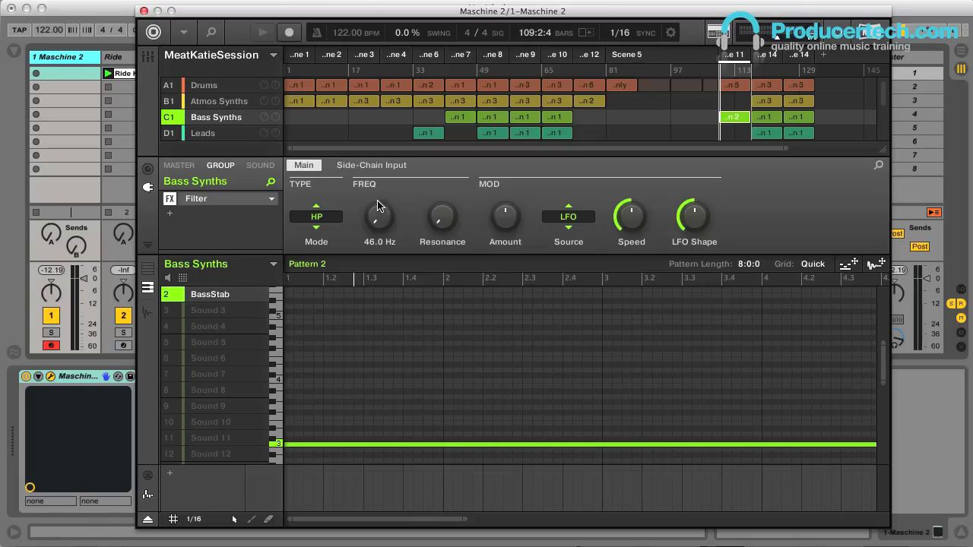
- Add a Cutoff automation lane to Pattern 2, showing bars 1–9 with a taller lane
left_click(380, 217)
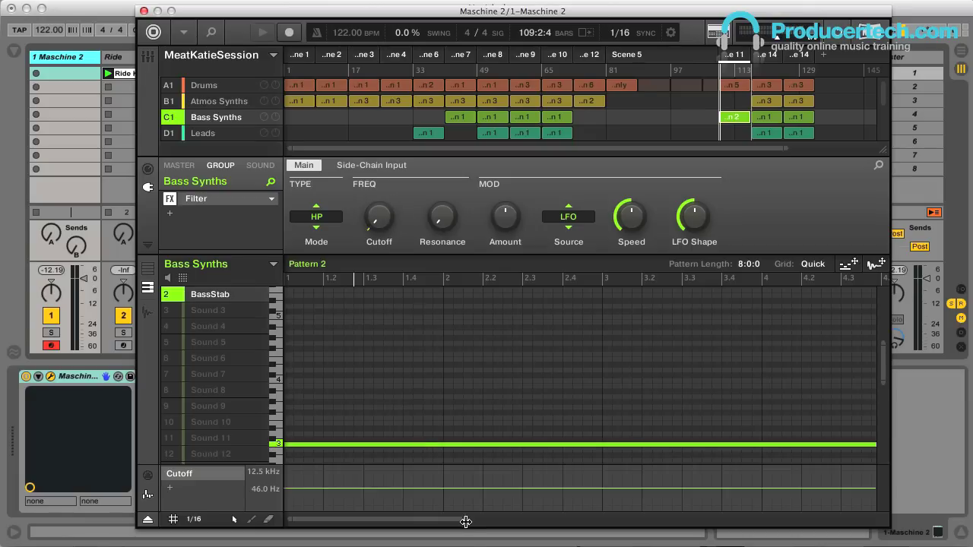
left_click_drag(467, 523, 670, 519)
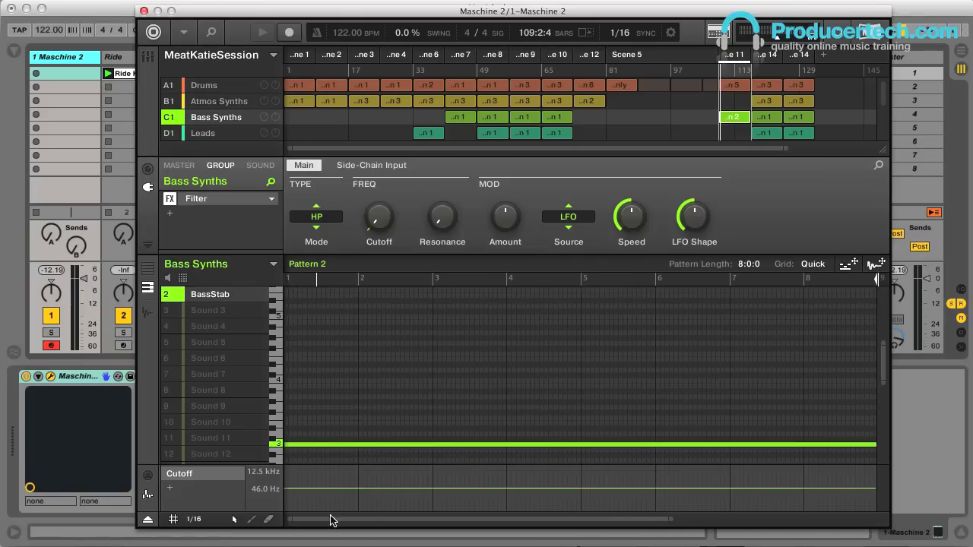
left_click_drag(287, 519, 487, 525)
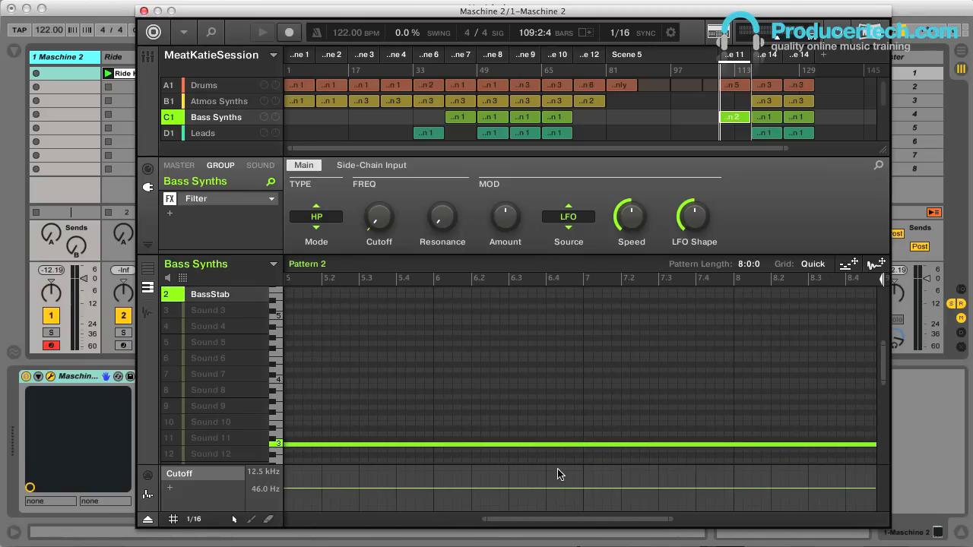
left_click_drag(559, 463, 552, 380)
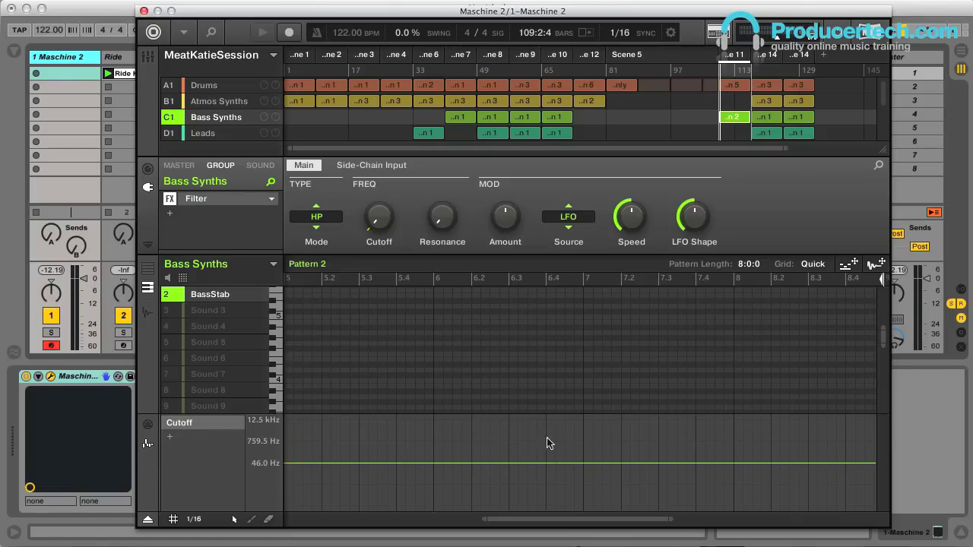
- Switch to the Pencil tool for freehand drawing, keeping the grid at 1/16
left_click(252, 520)
left_click(195, 520)
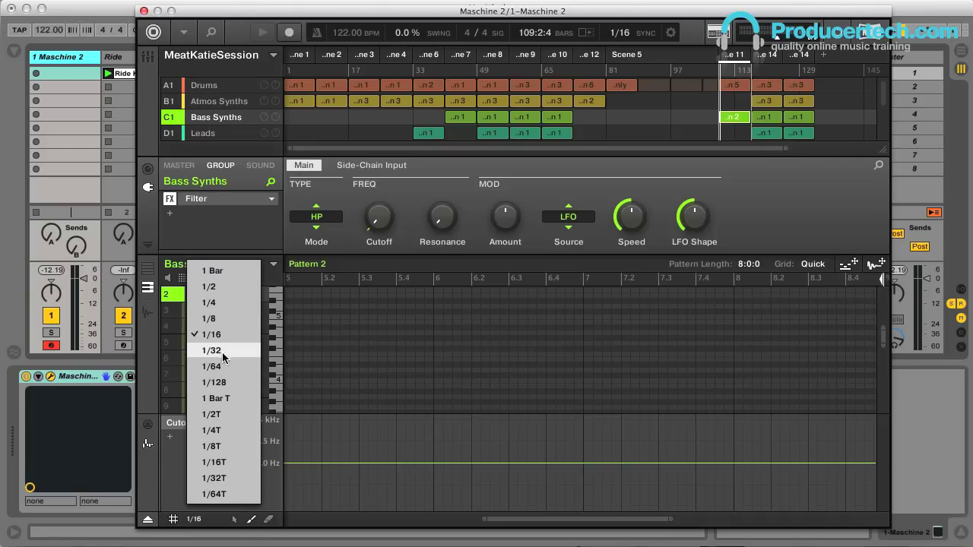
left_click(184, 498)
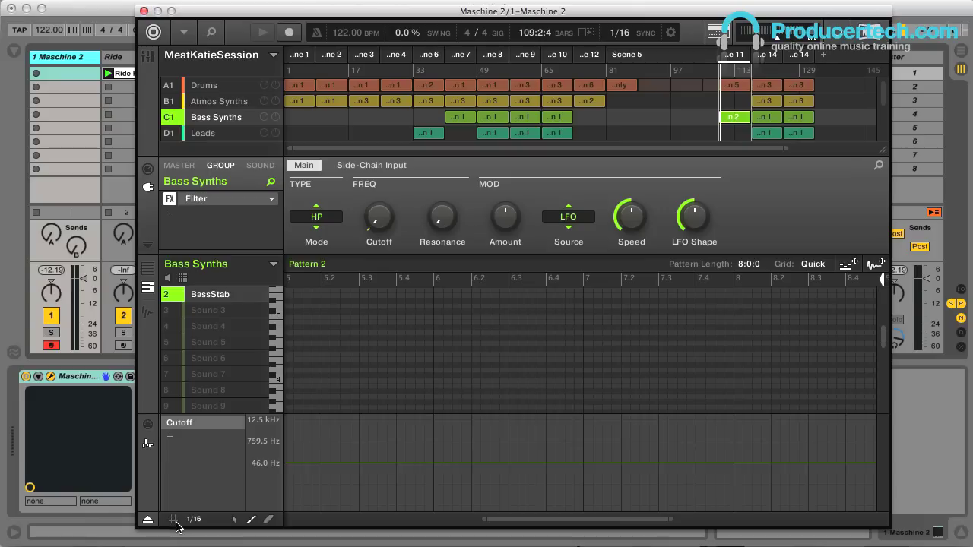
- Sketch and undo a freehand Cutoff curve, then solo the Bass Synths group
mouse_move(408, 463)
left_mouse_down()
mouse_move(437, 445)
mouse_move(453, 477)
mouse_move(487, 492)
mouse_move(503, 452)
mouse_move(542, 451)
left_mouse_up()
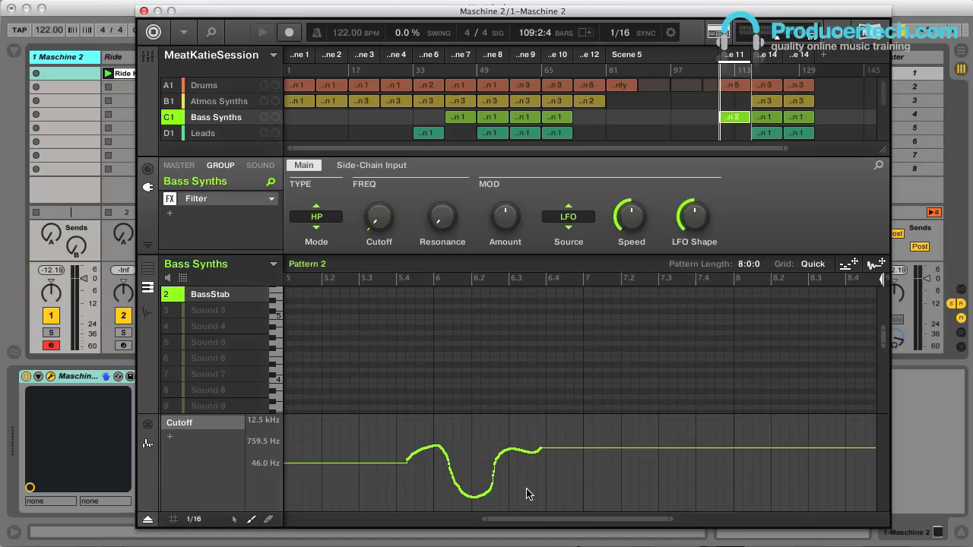
key("super+z")
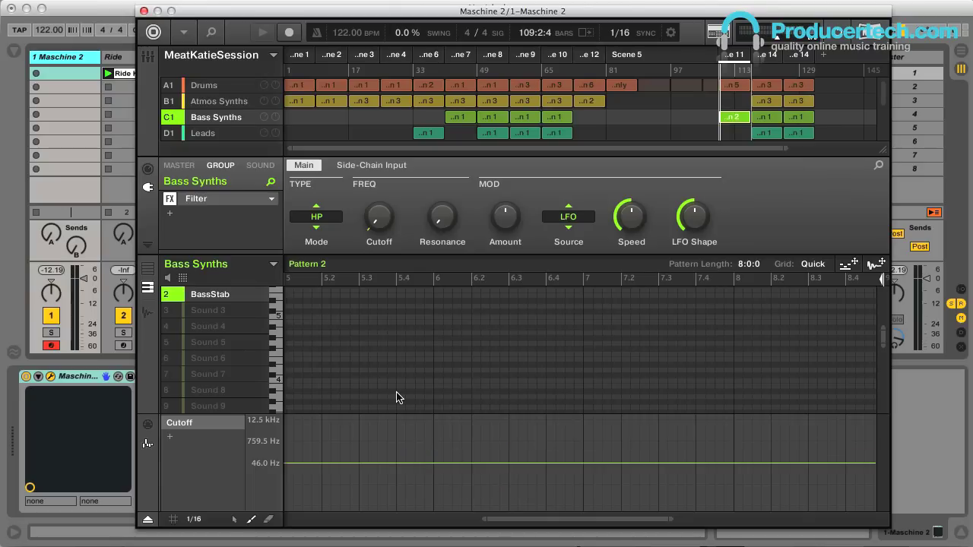
right_click(170, 120)
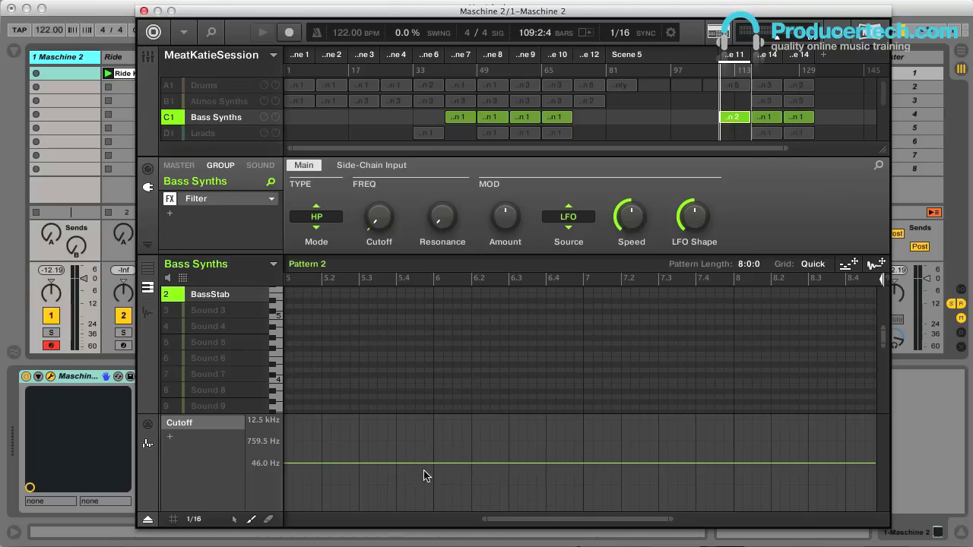
- With grid snap on, draw a stepped Cutoff ramp rising over Pattern 2's second half
left_click(175, 521)
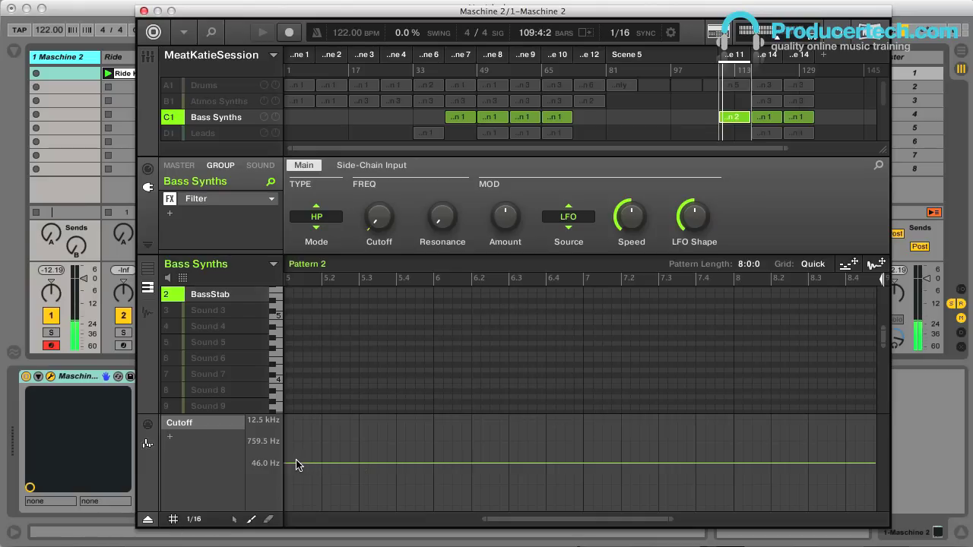
left_click_drag(297, 463, 787, 448)
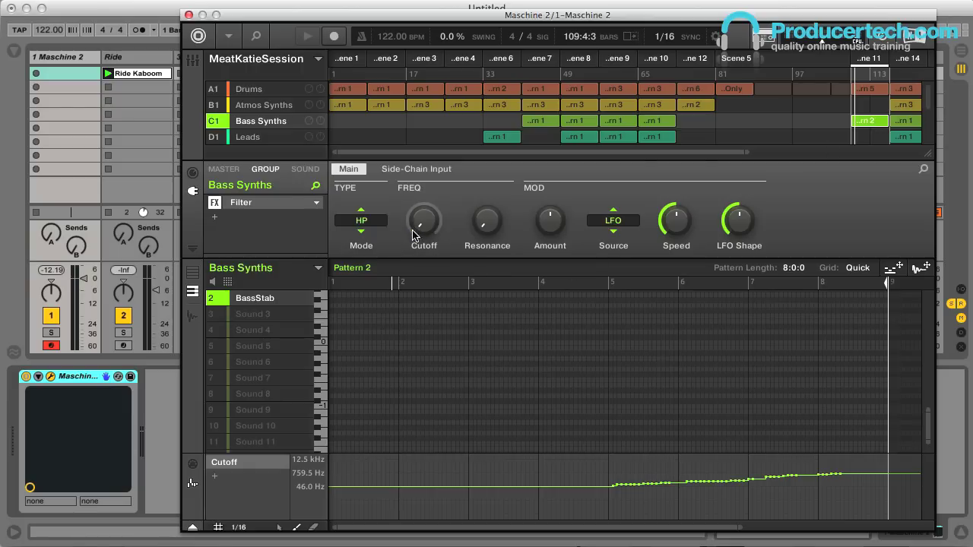
left_click_drag(414, 234, 430, 238)
- Review master and group effects, then show BassStab's Sampler voice (Polyphony 8, Standard mode)
left_click(225, 170)
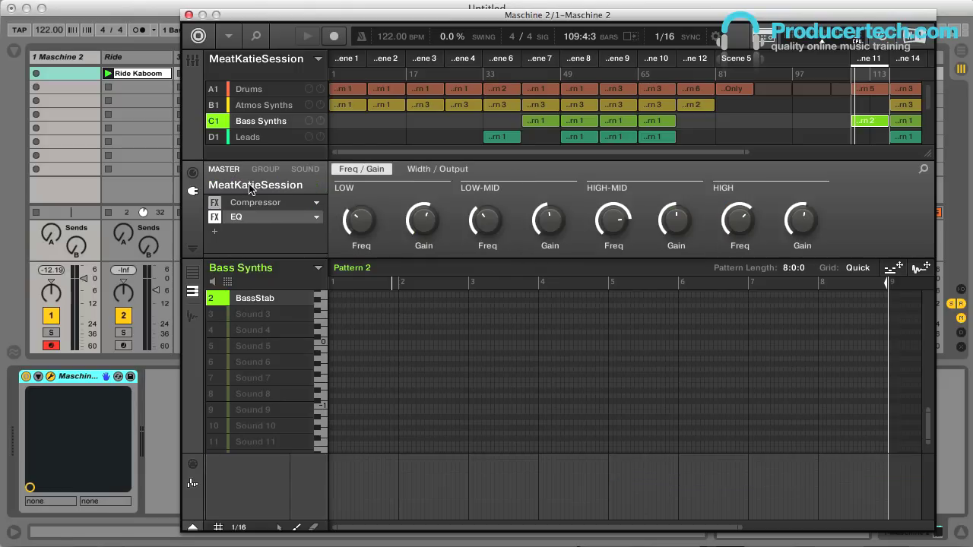
left_click(275, 172)
left_click(306, 173)
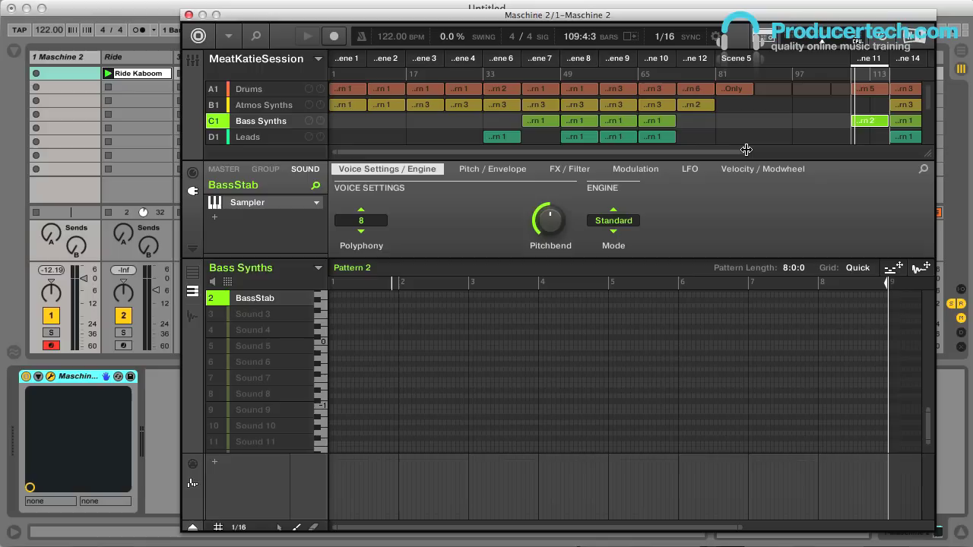
left_click_drag(747, 152, 393, 150)
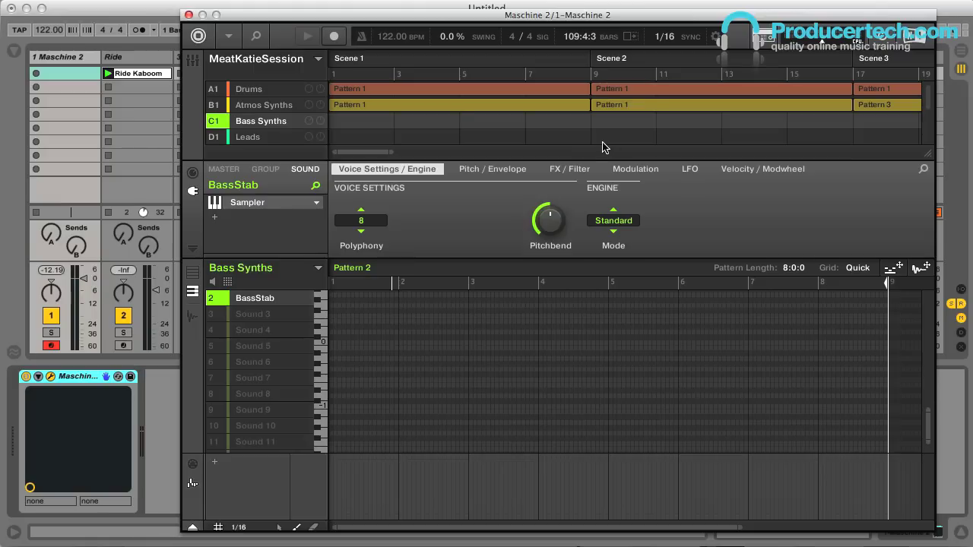
- Browse the Atmos Synths pads and Drums, then show SidechainPad1's Compressor side-chain from G1:S1
left_click(281, 107)
left_click(269, 349)
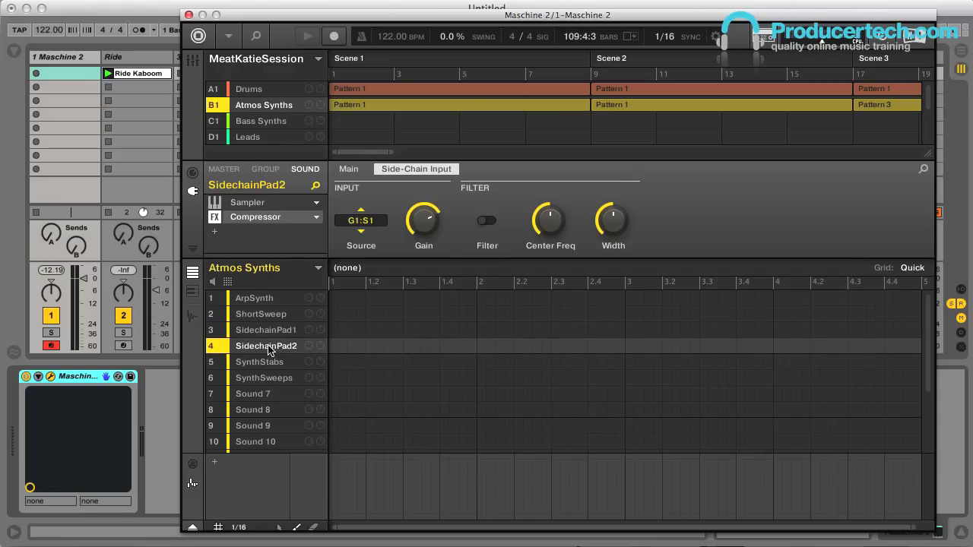
left_click(270, 331)
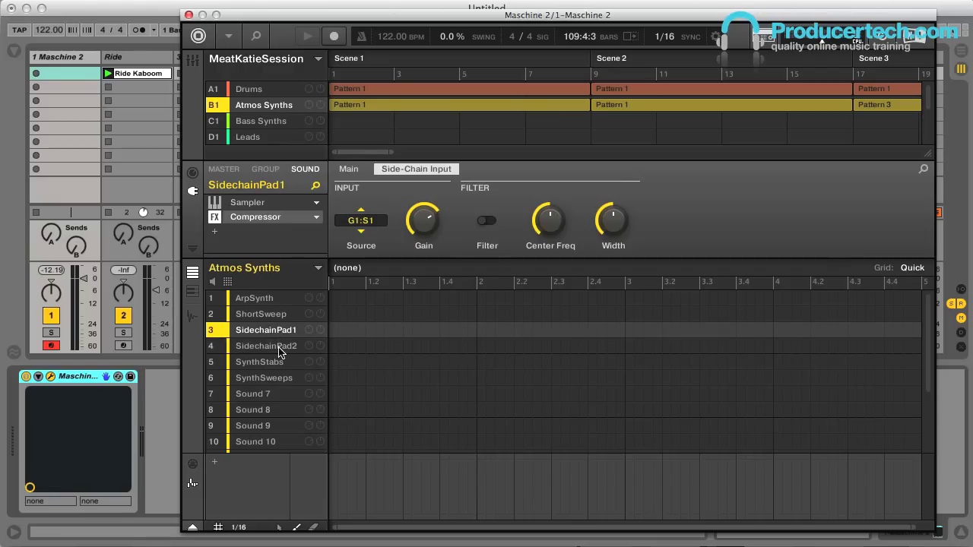
left_click(259, 92)
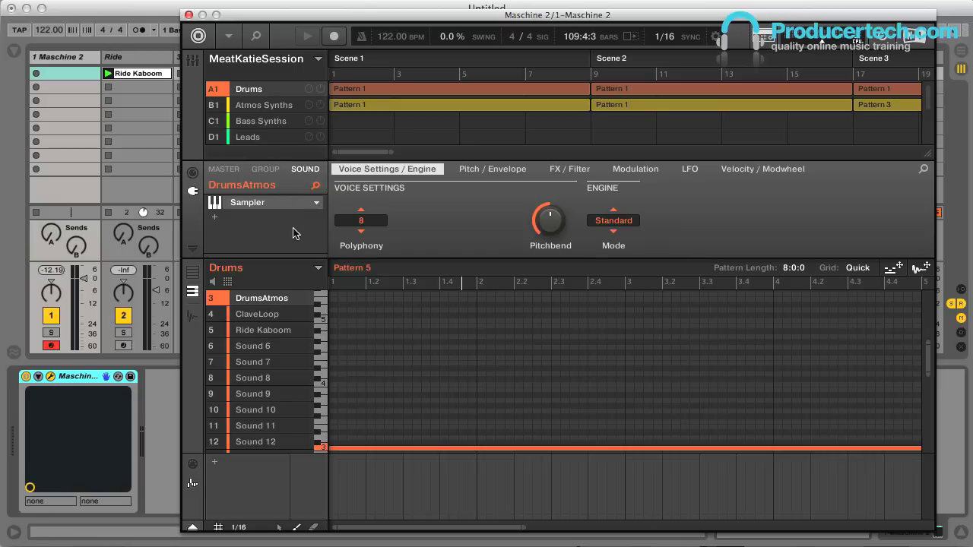
left_click(266, 169)
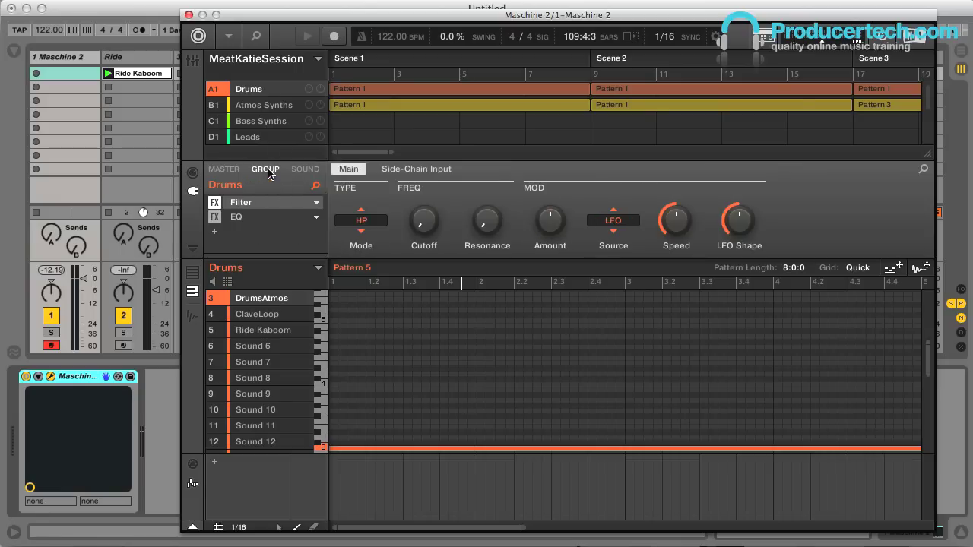
mouse_move(430, 230)
left_click(279, 107)
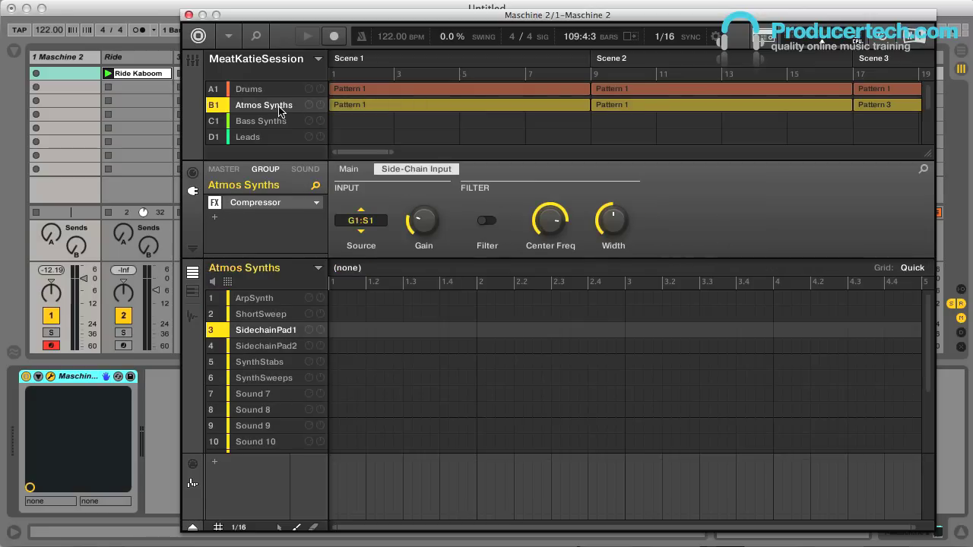
left_click(306, 168)
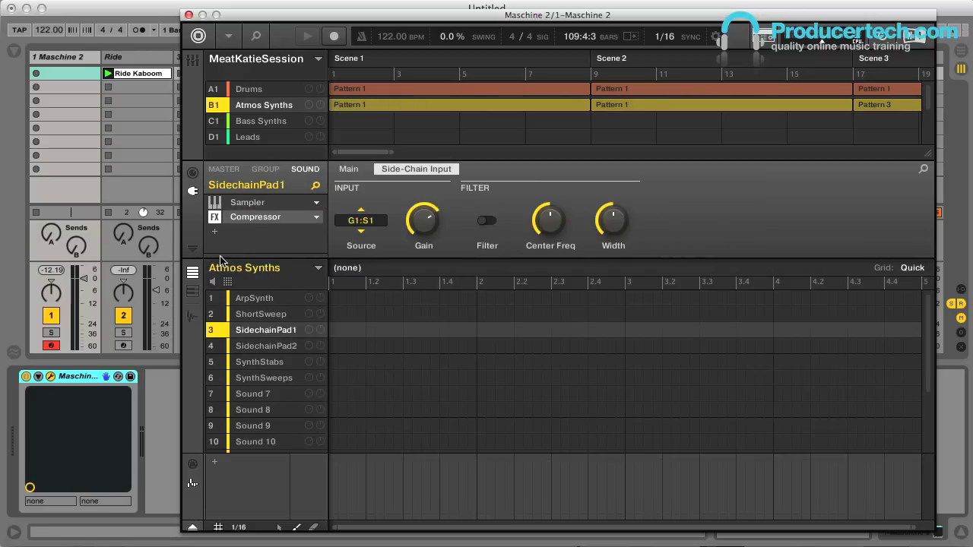
- Switch automation to Host and expose SidechainPad1's output Level as Auto 1
left_click(193, 252)
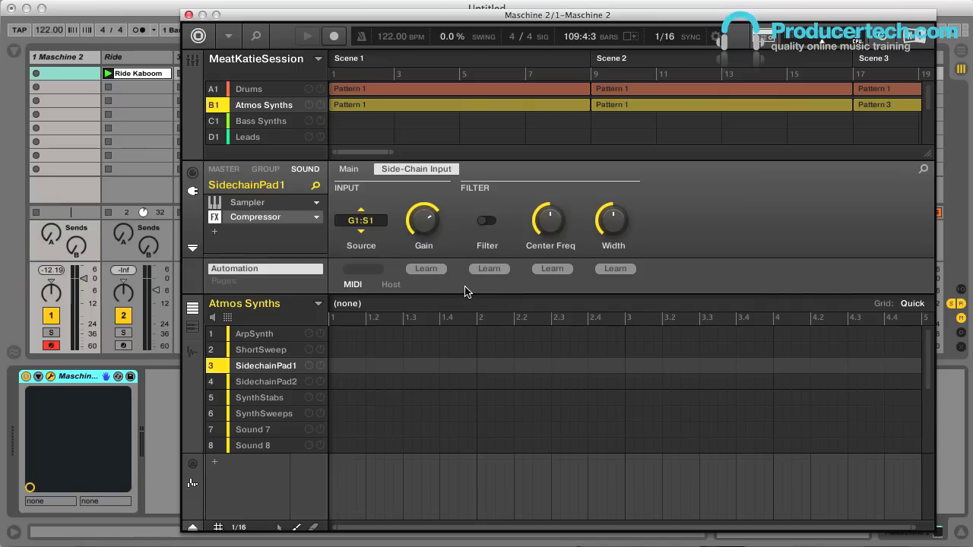
left_click(393, 285)
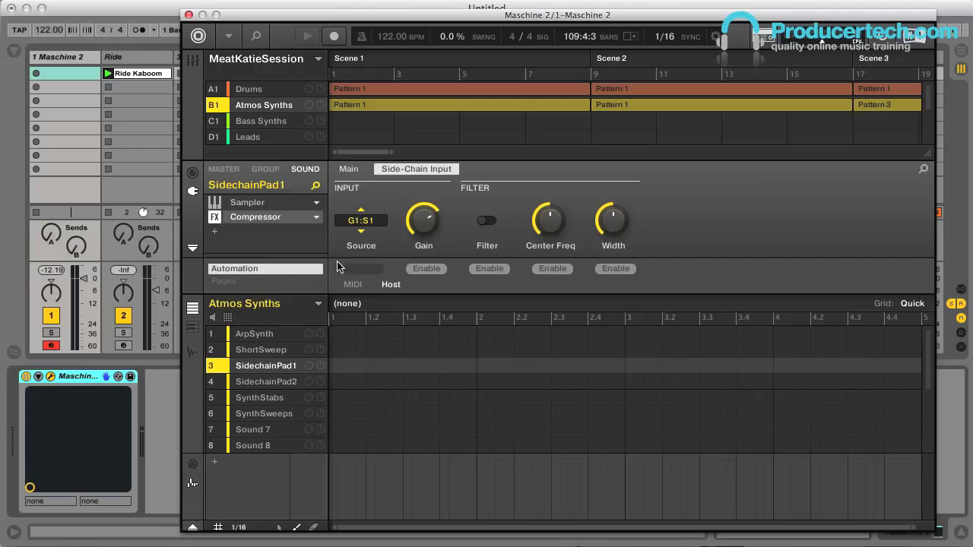
left_click(193, 173)
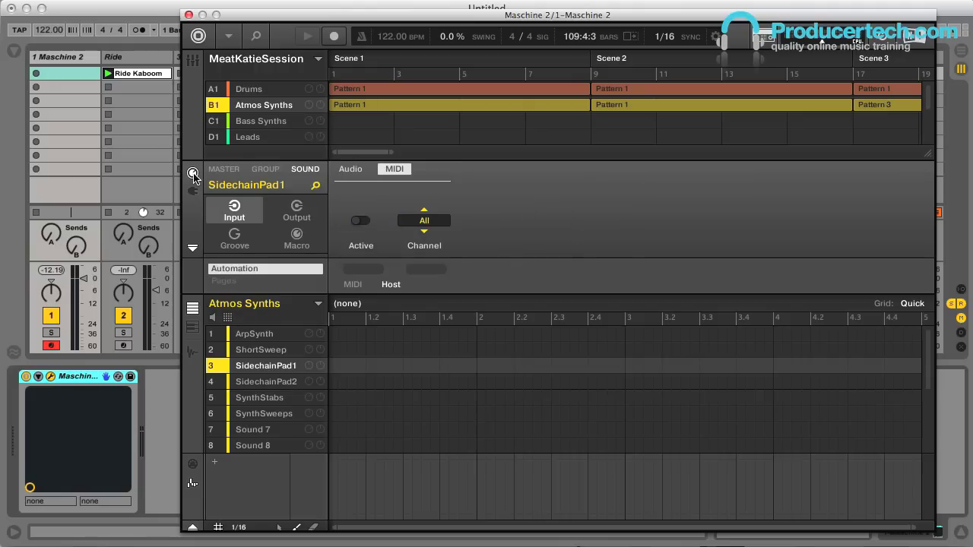
left_click(297, 213)
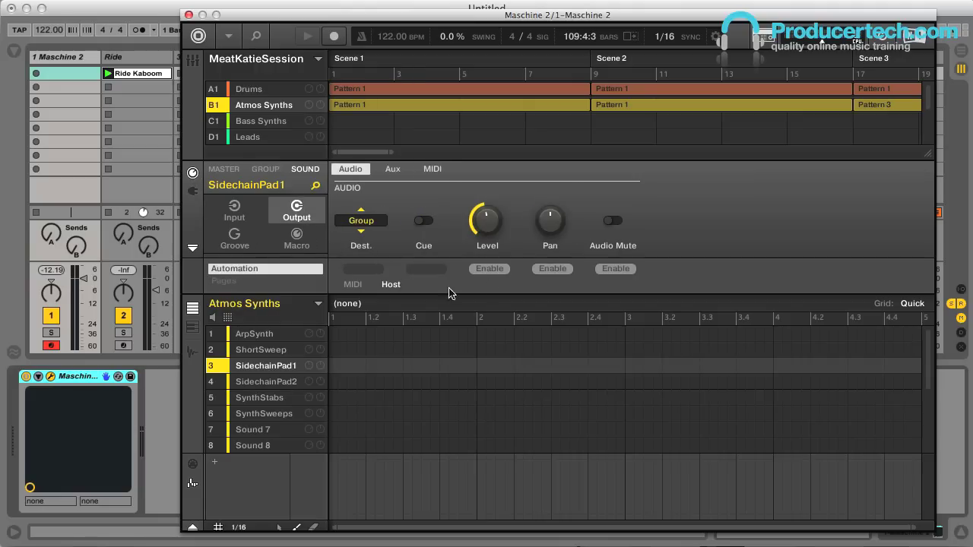
left_click(496, 270)
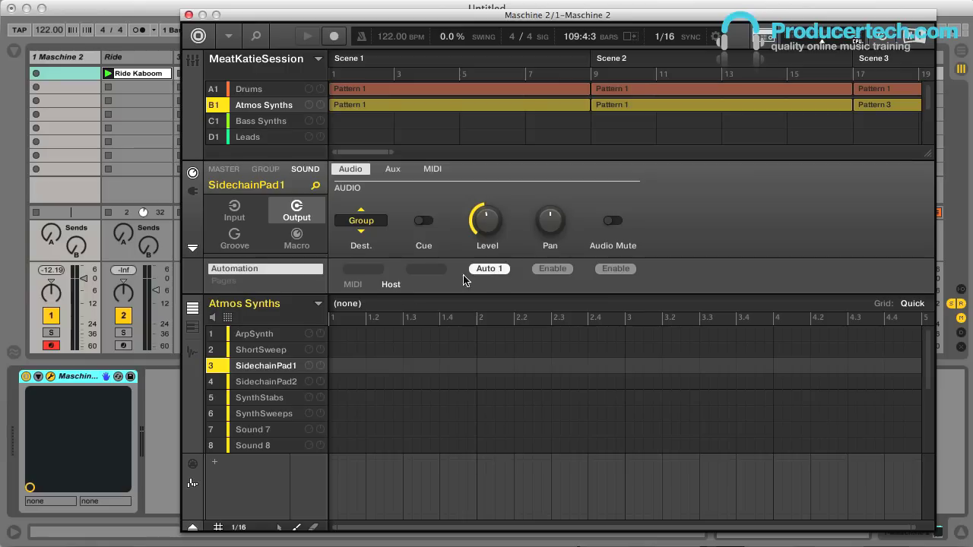
- Expose SidechainPad2's Level as Auto 2 and the Drums Filter Cutoff as Auto 3
left_click(279, 382)
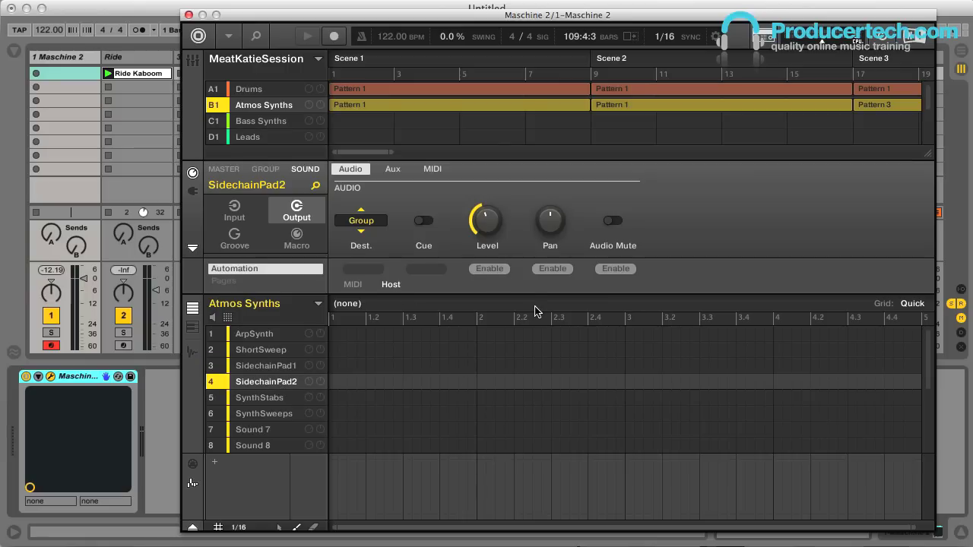
left_click(490, 269)
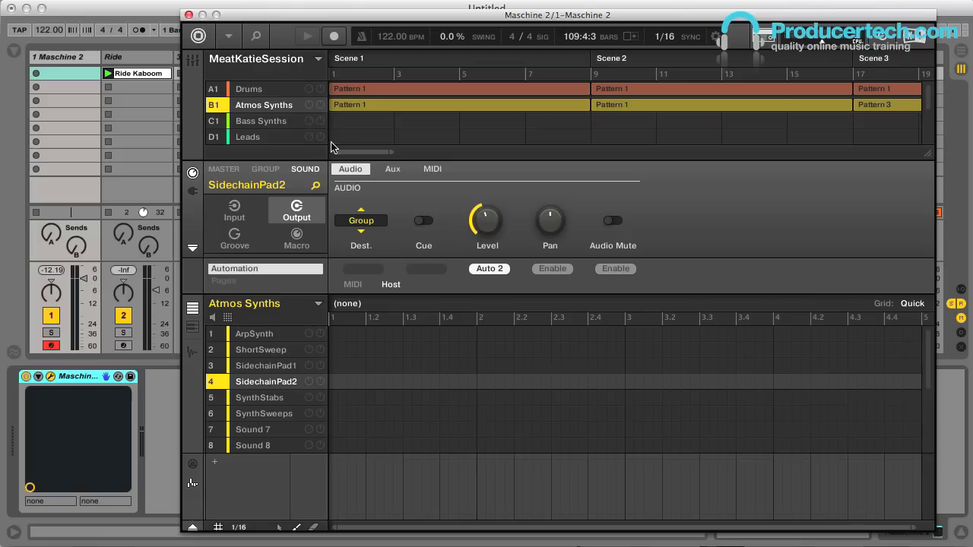
left_click(259, 89)
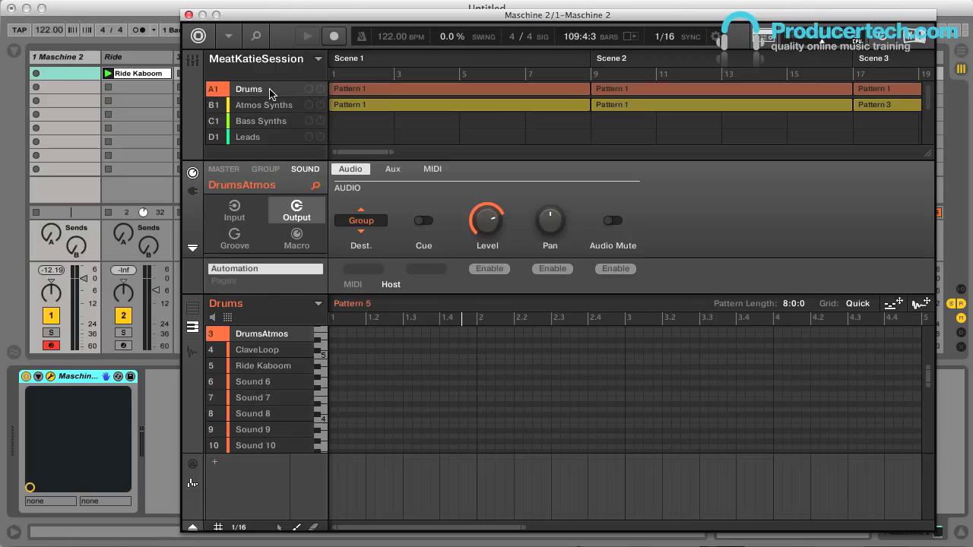
left_click(266, 170)
left_click(193, 195)
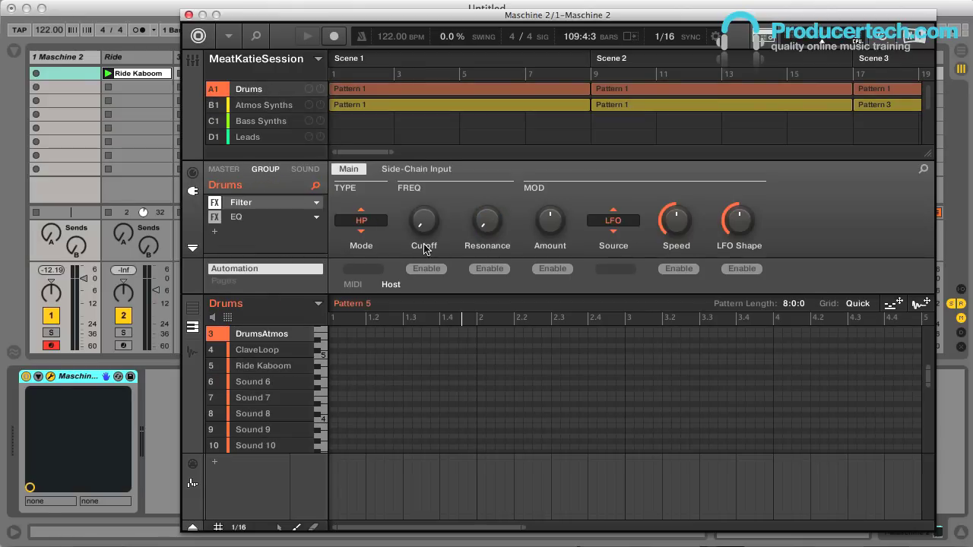
left_click(426, 270)
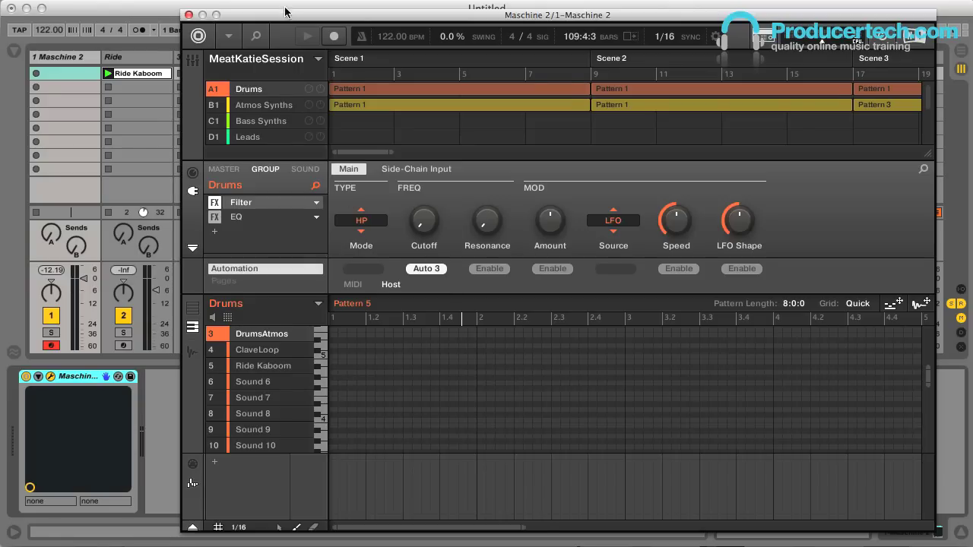
- In Configure mode on Live's Maschine 2 device, expose SidechainPad1's Level as a parameter
left_click_drag(285, 10, 395, 8)
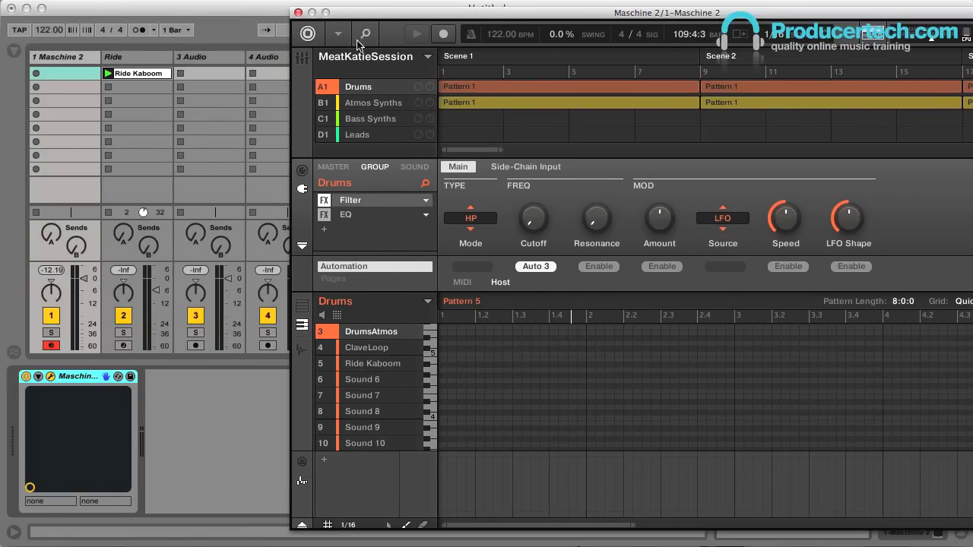
left_click(38, 379)
left_click(164, 377)
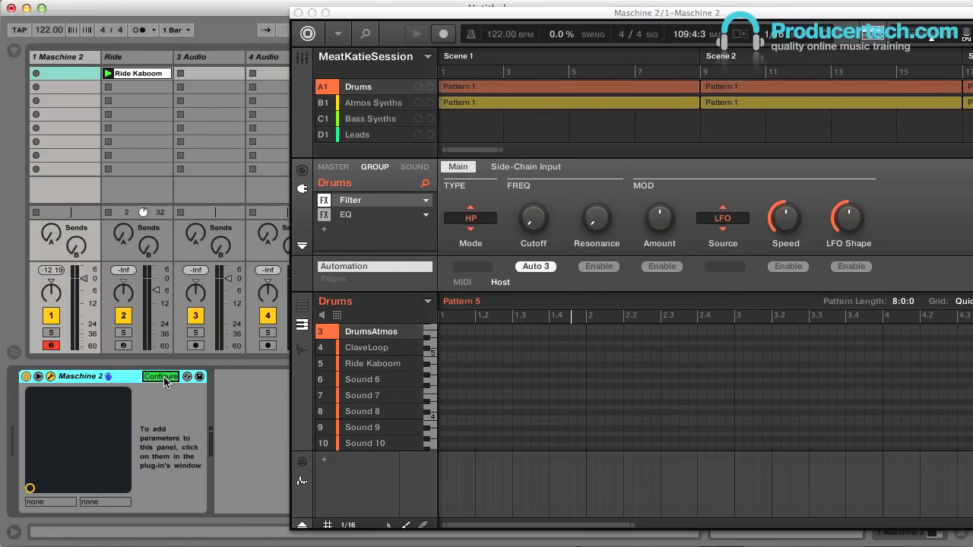
left_click(383, 99)
left_click(387, 102)
left_click(415, 168)
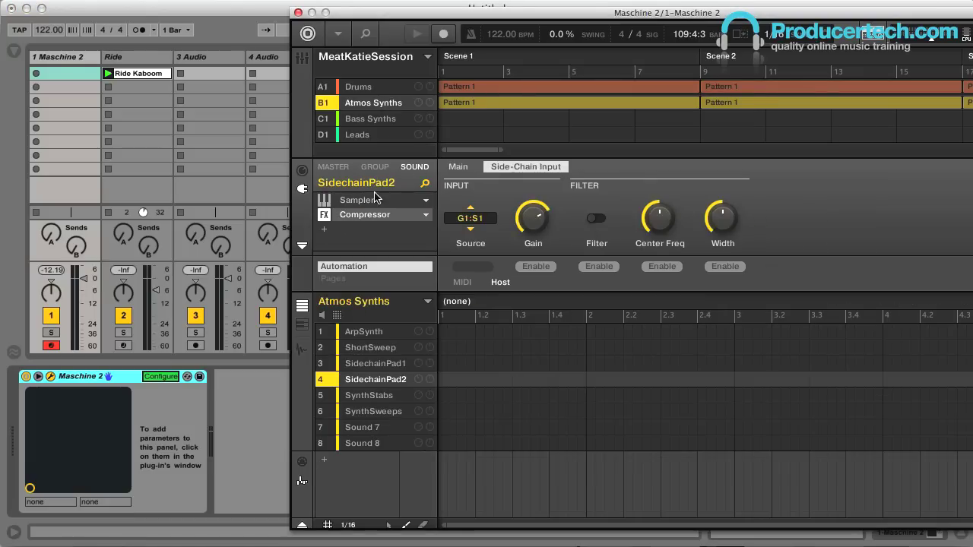
left_click(302, 171)
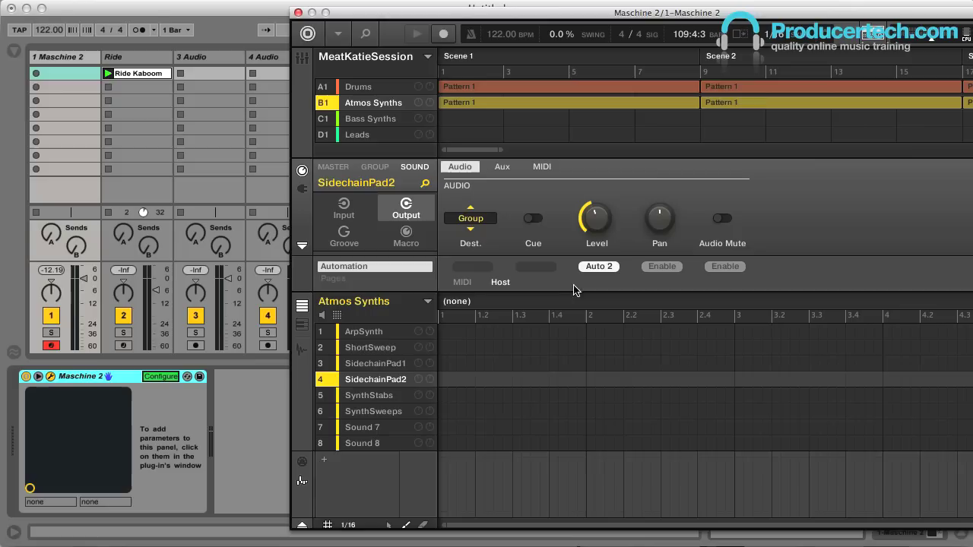
left_click(380, 364)
left_click(594, 220)
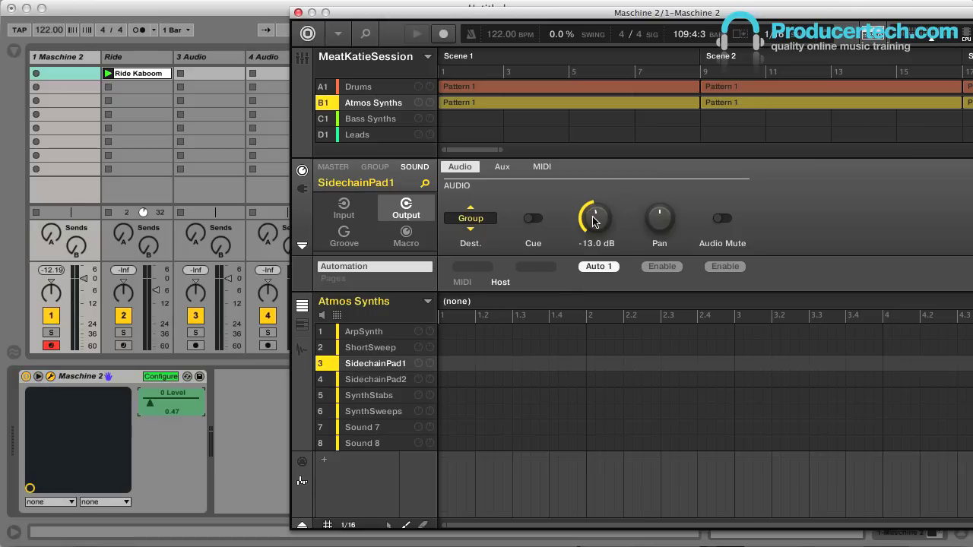
- Expose SidechainPad2's Level and the Drums Filter Cutoff, then choose Maschine 2 for track 1 automation
left_click(386, 382)
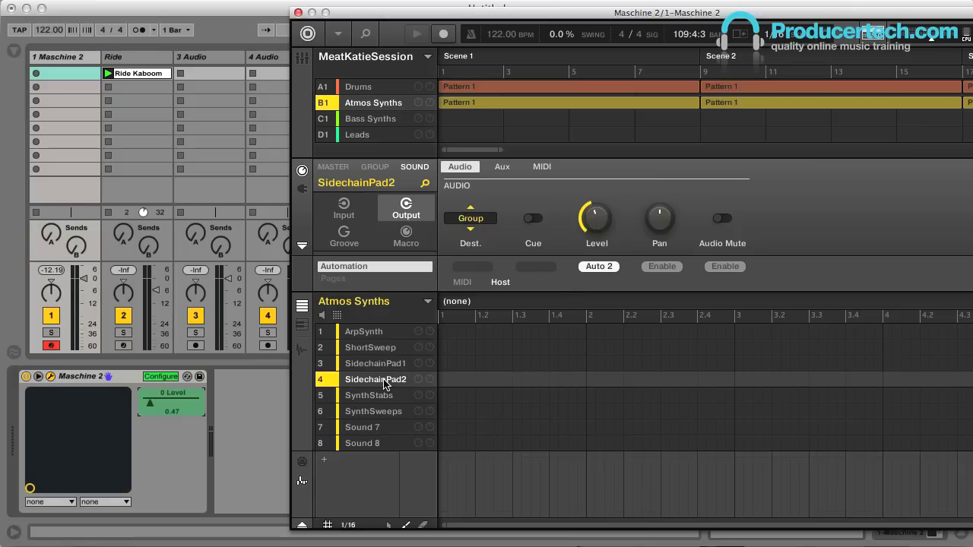
left_click(600, 226)
left_click(380, 89)
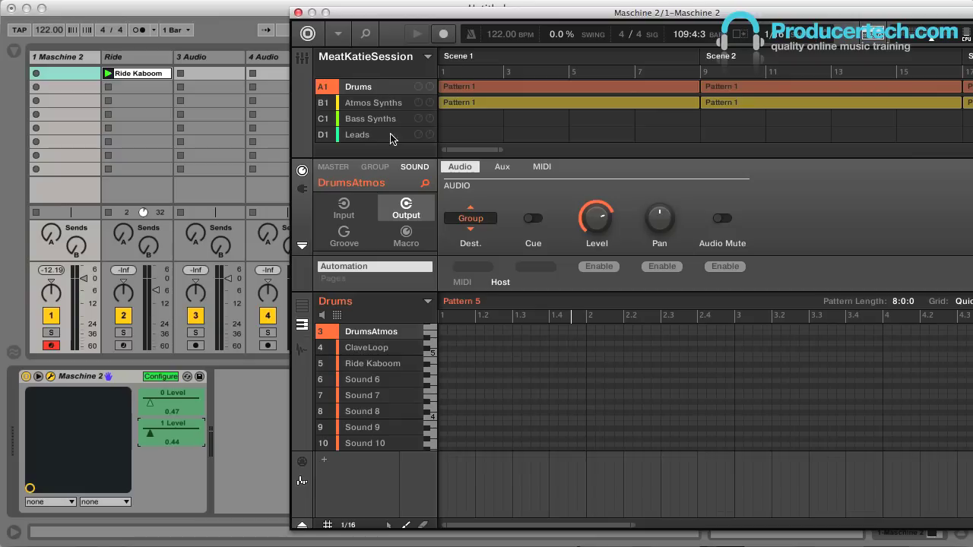
left_click(375, 167)
left_click(303, 189)
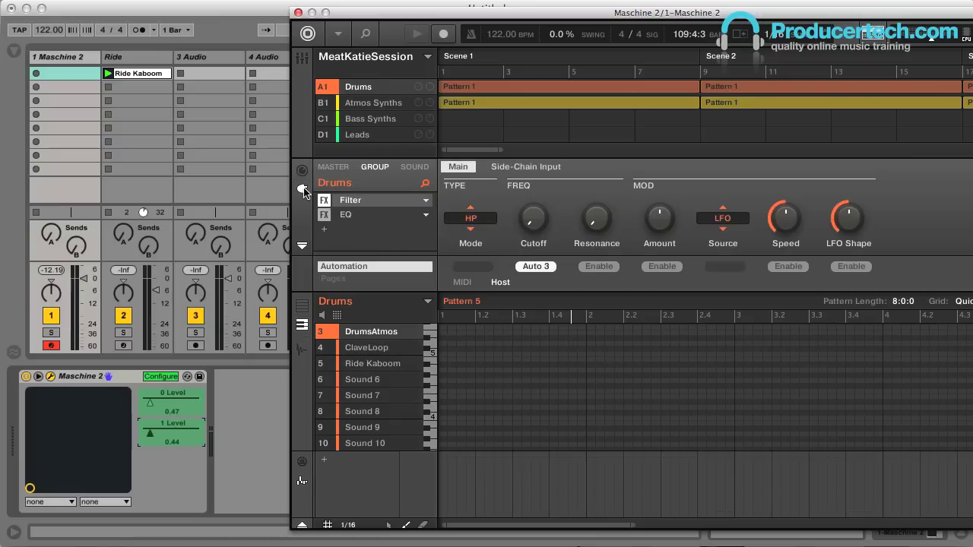
left_click(533, 224)
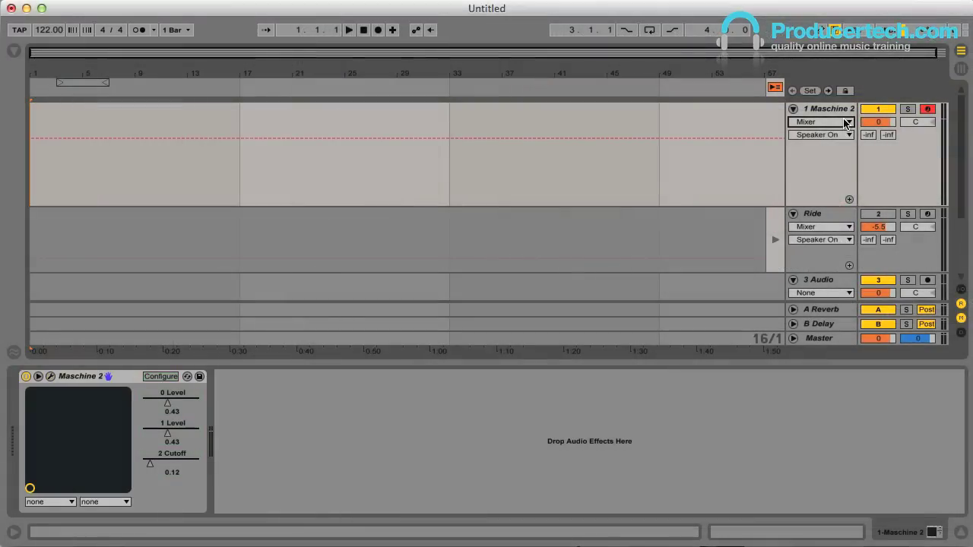
left_click(836, 122)
left_click(829, 146)
- Ramp 0 Level up from zero to bar 17 and give it its own lane
left_click(825, 135)
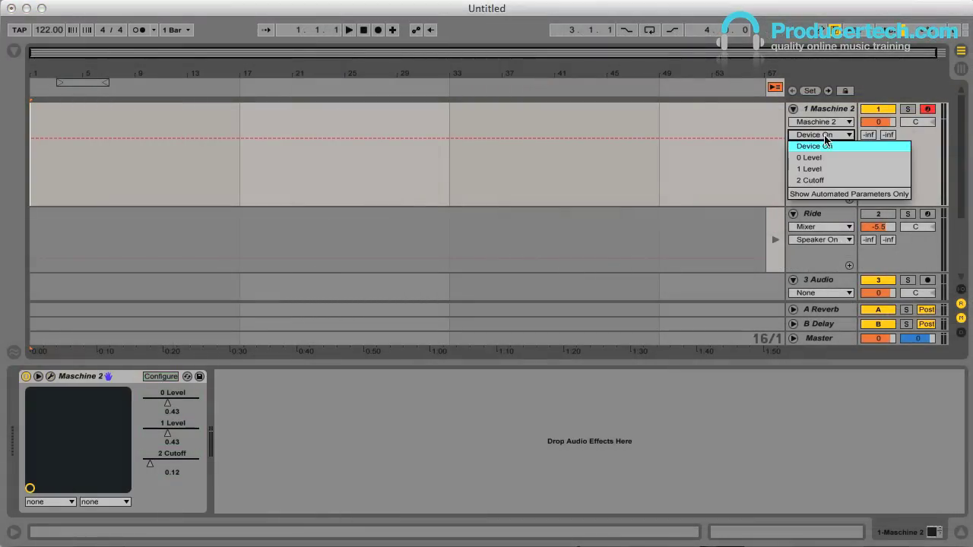
left_click(818, 157)
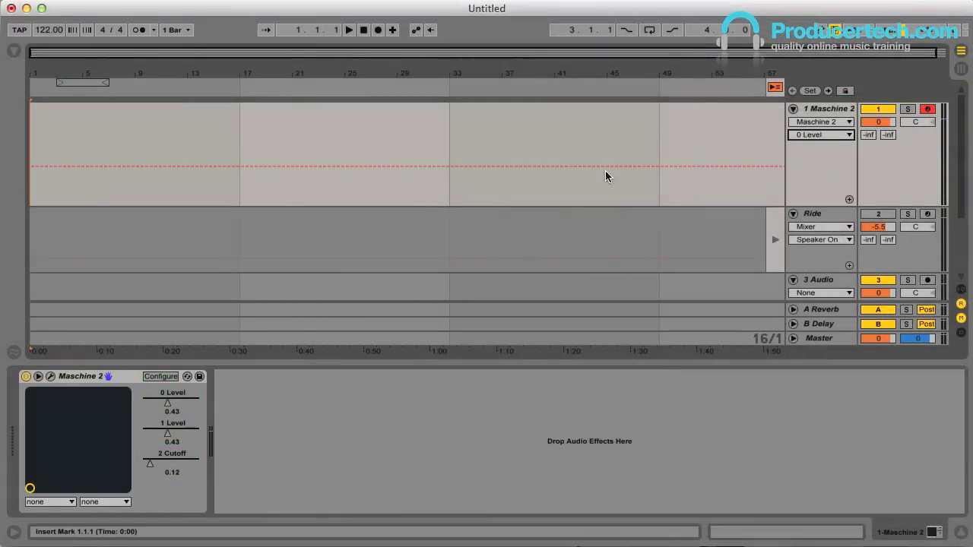
left_click(241, 167)
left_click_drag(31, 166, 32, 206)
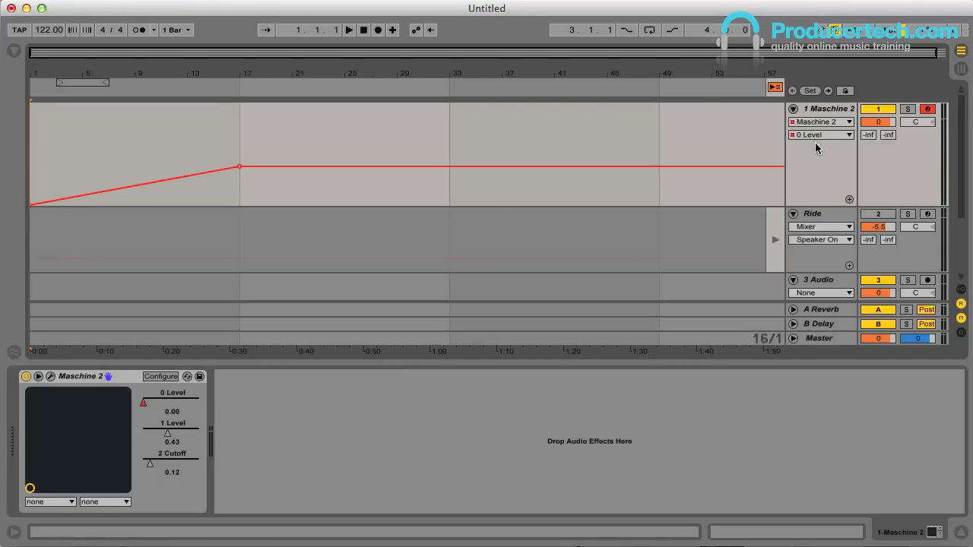
left_click(849, 200)
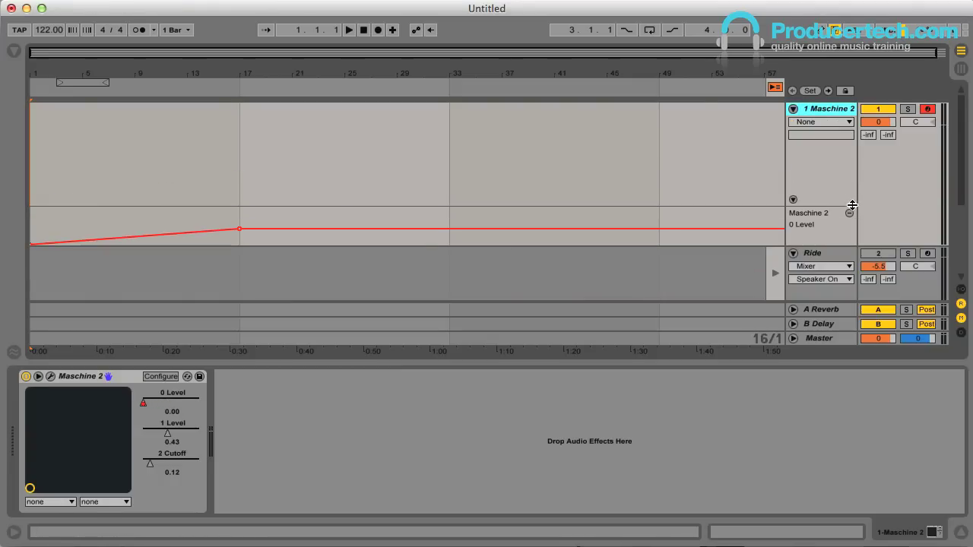
- Ramp 1 Level up from zero to bar 17 on track 1
left_click(834, 124)
left_click(820, 146)
left_click(820, 134)
left_click(821, 167)
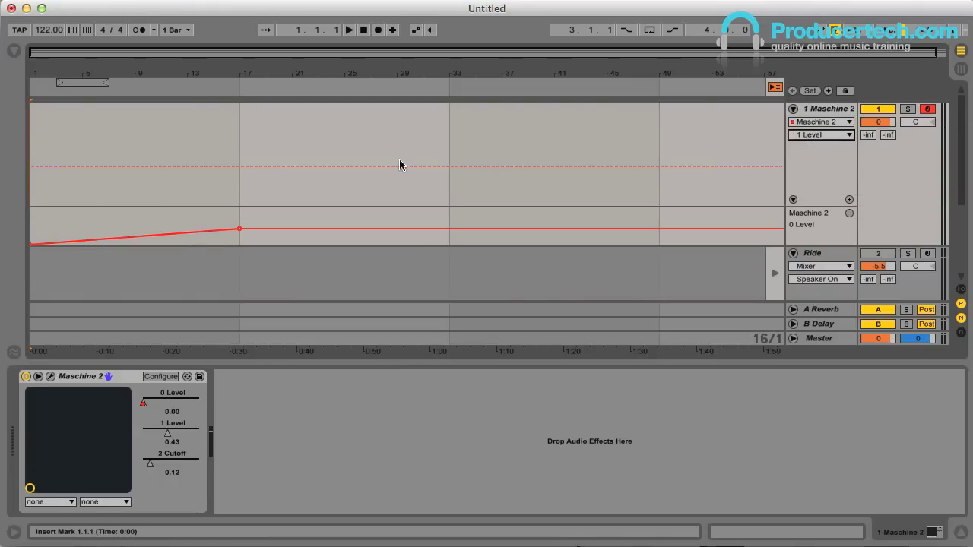
left_click(240, 165)
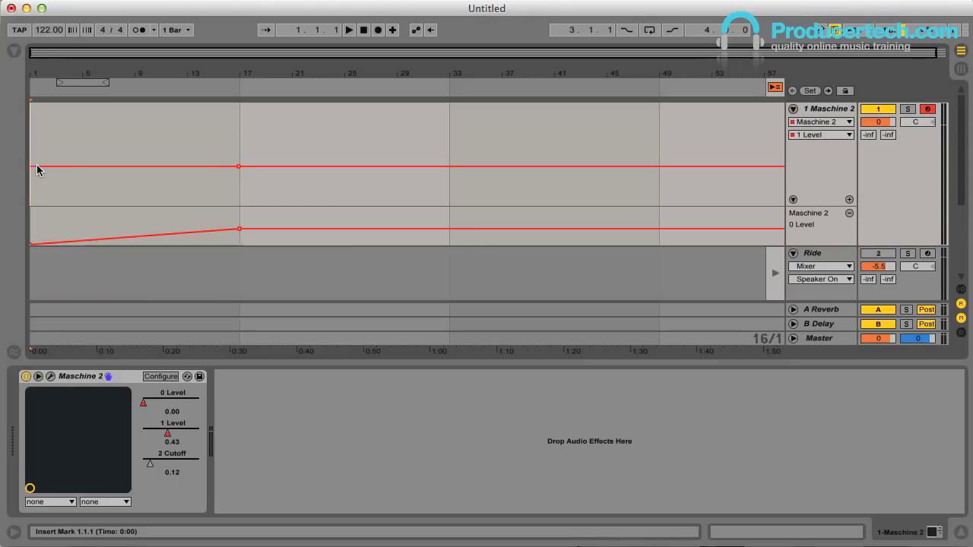
left_click_drag(37, 168, 37, 210)
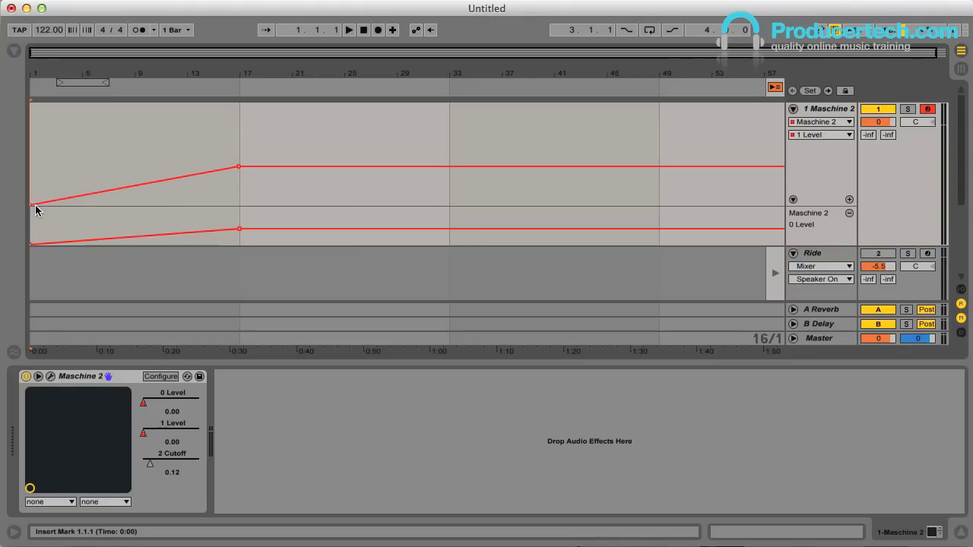
- Play the fades and add a third lane automating Maschine 2's 2 Cutoff
left_click(349, 30)
left_click(850, 203)
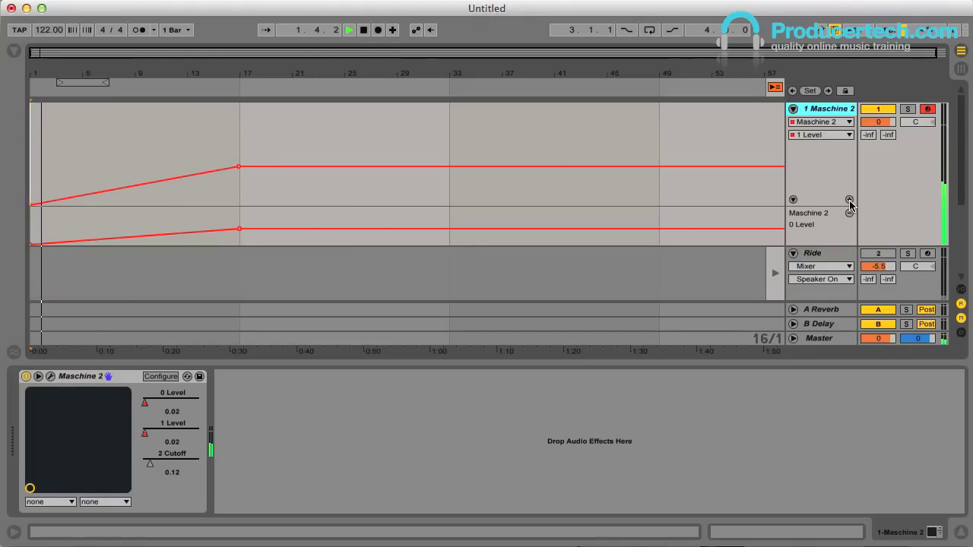
left_click(849, 200)
left_click(820, 122)
left_click(822, 146)
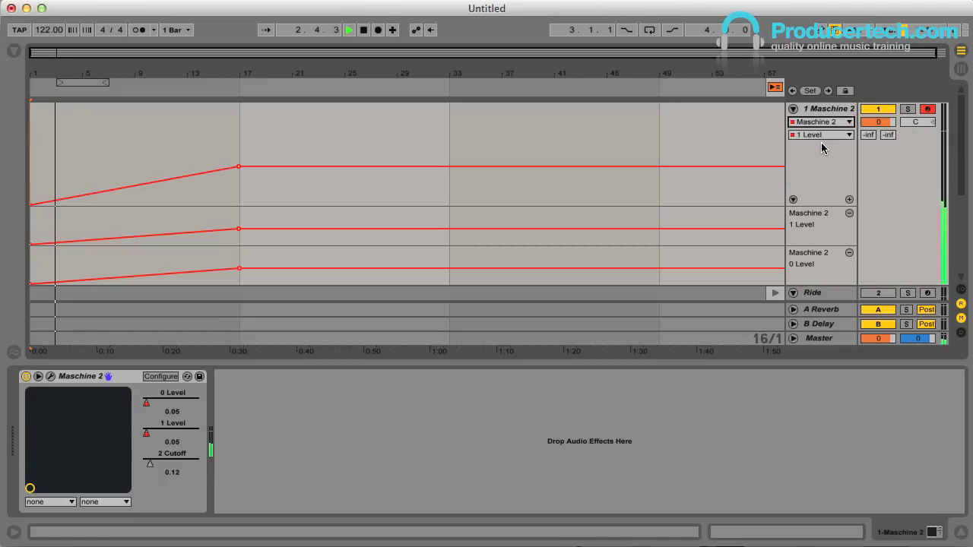
left_click(821, 134)
left_click(820, 180)
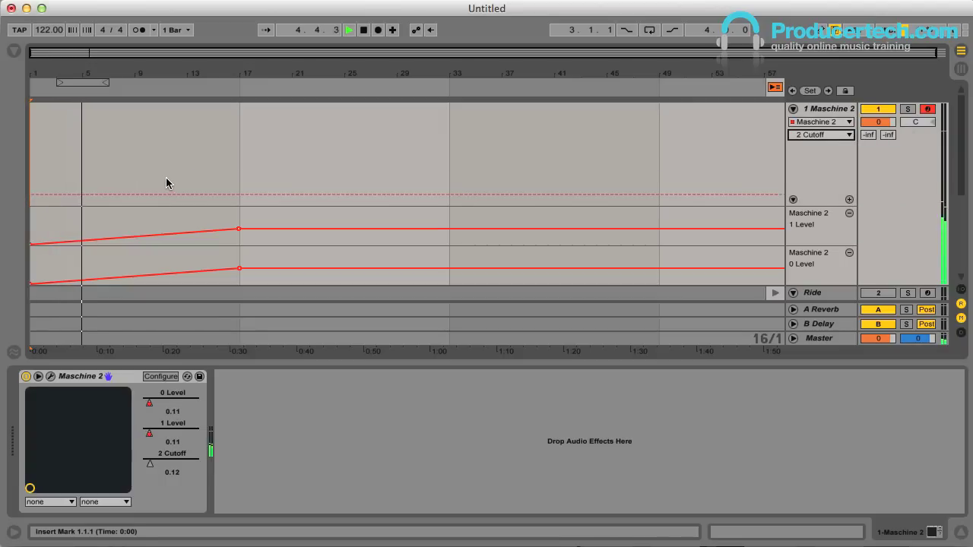
- Draw Cutoff at about 0.40 up to bar 17 and lower it after bar 17
key("b")
left_click_drag(175, 173, 175, 163)
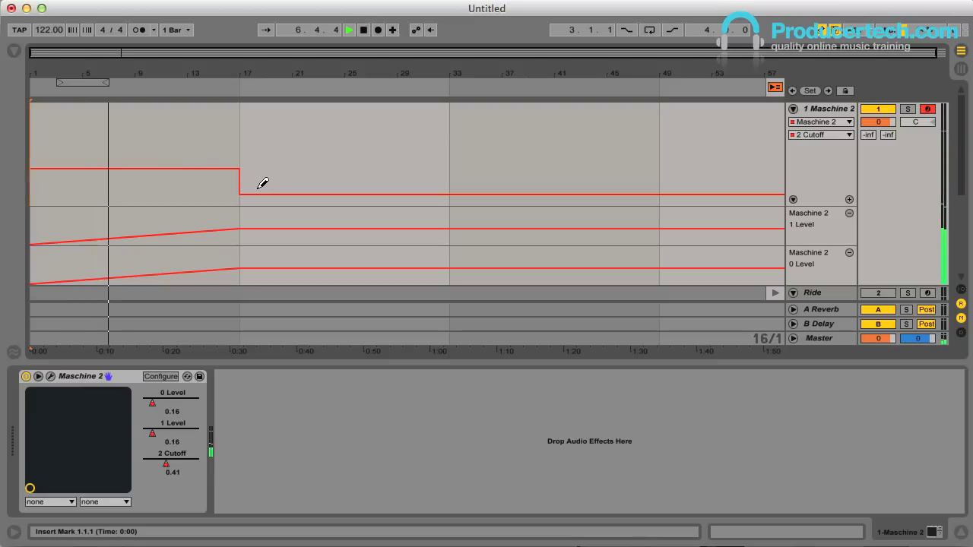
key("b")
left_click_drag(258, 192, 240, 205)
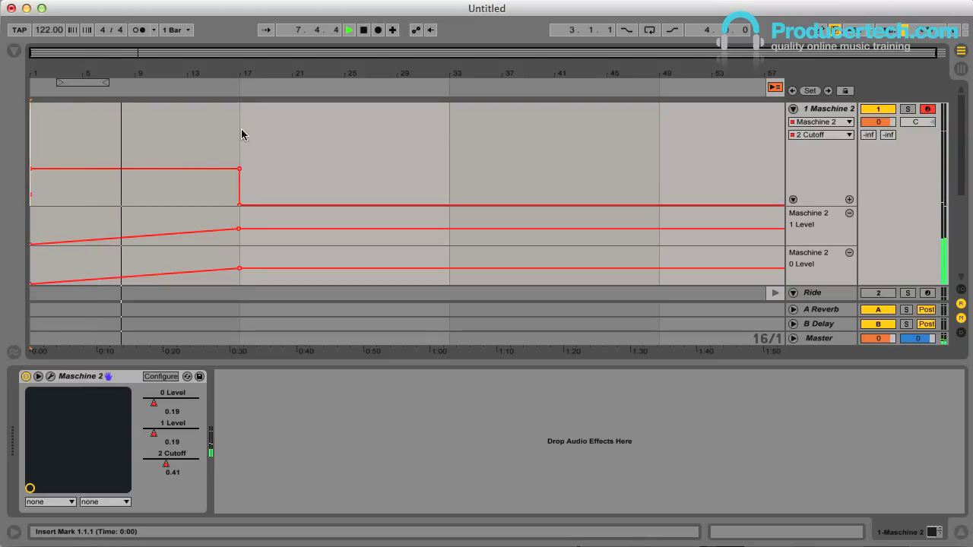
- Add breakpoints before bar 17 and shape them into a rising Cutoff ramp
left_click_drag(228, 76, 293, 85)
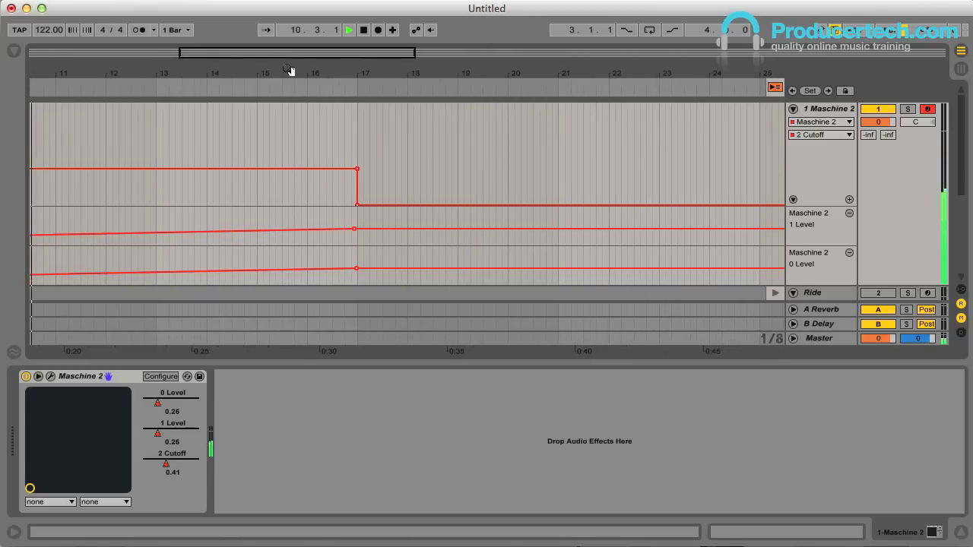
left_click(256, 169)
left_click(334, 168)
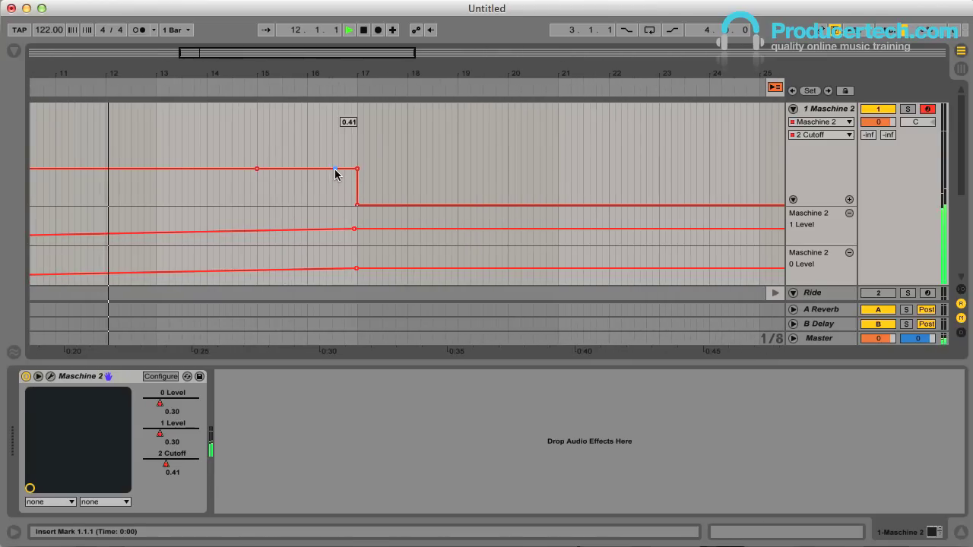
left_click_drag(334, 169, 357, 120)
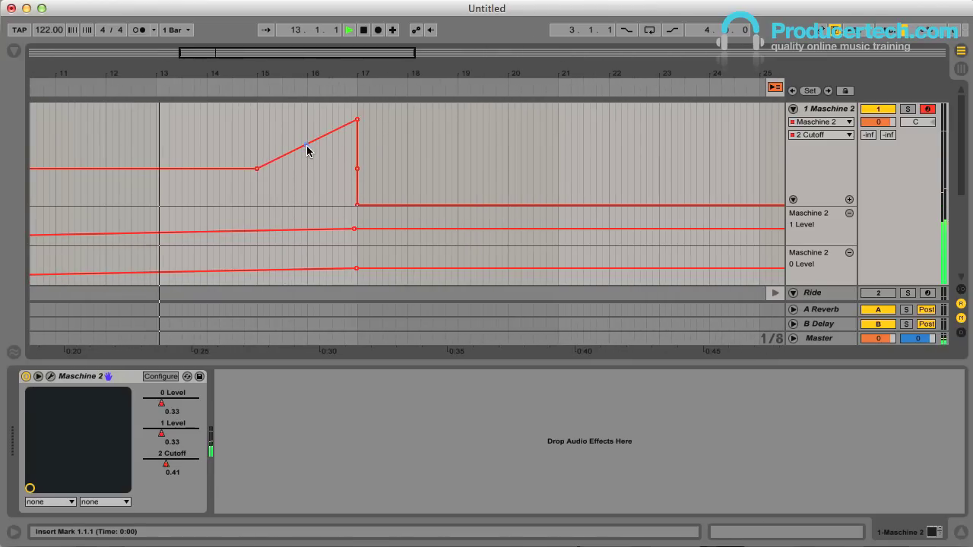
left_click_drag(307, 146, 308, 153)
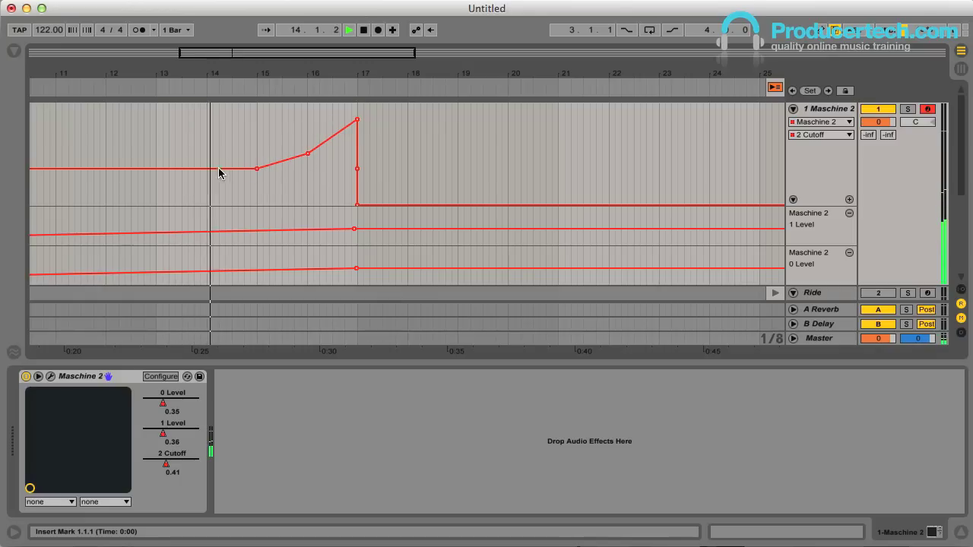
left_click(258, 169)
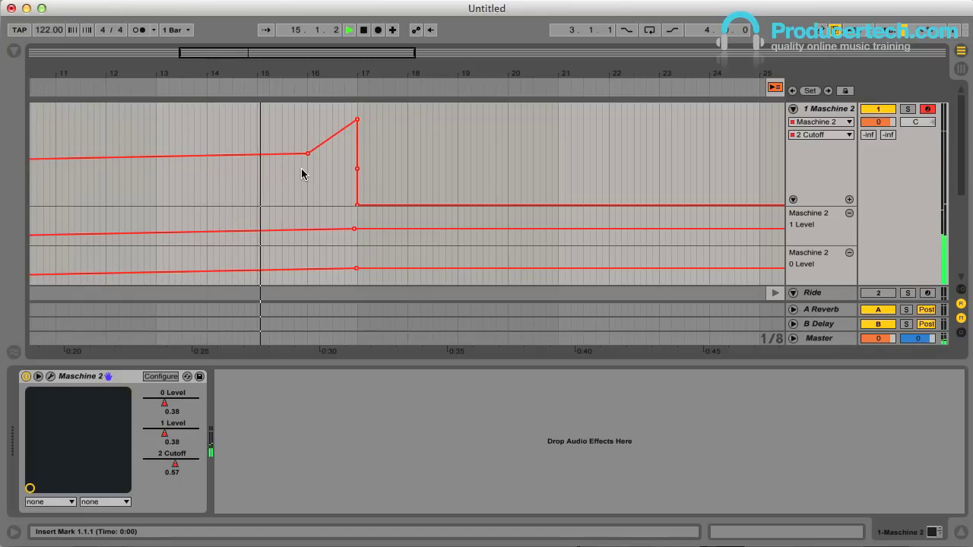
key("super+z")
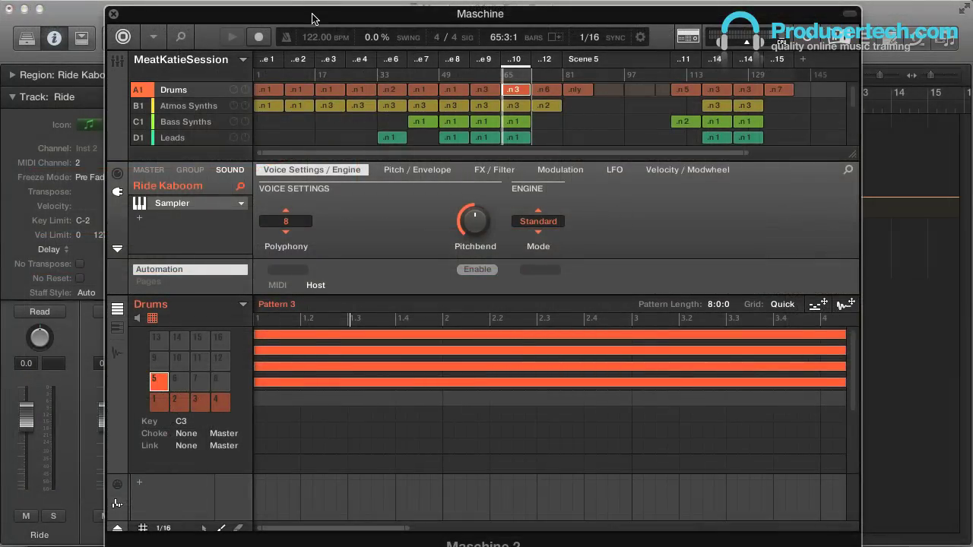
- Check Logic's Mixer, then show Maschine's Ride Kaboom MIDI input on channel 2
left_click_drag(311, 19, 592, 24)
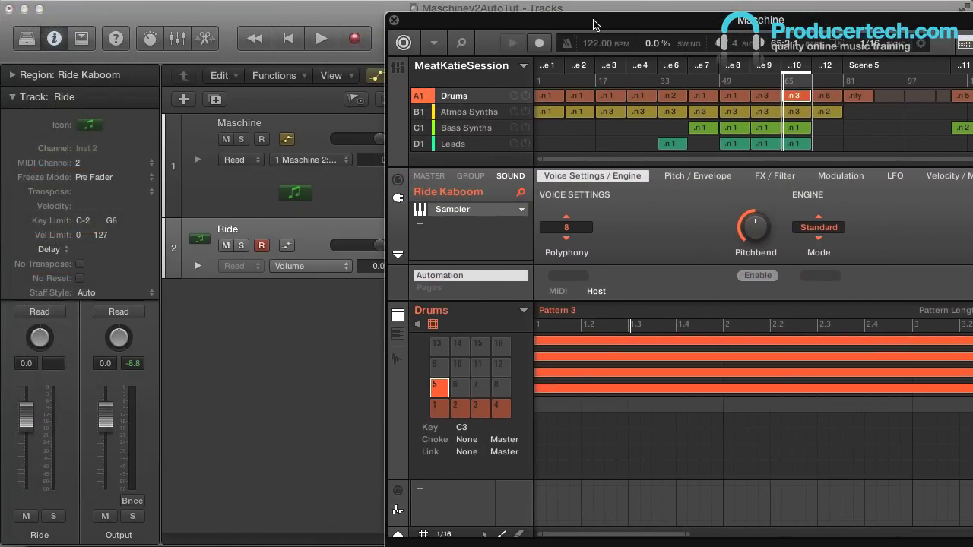
left_click(316, 232)
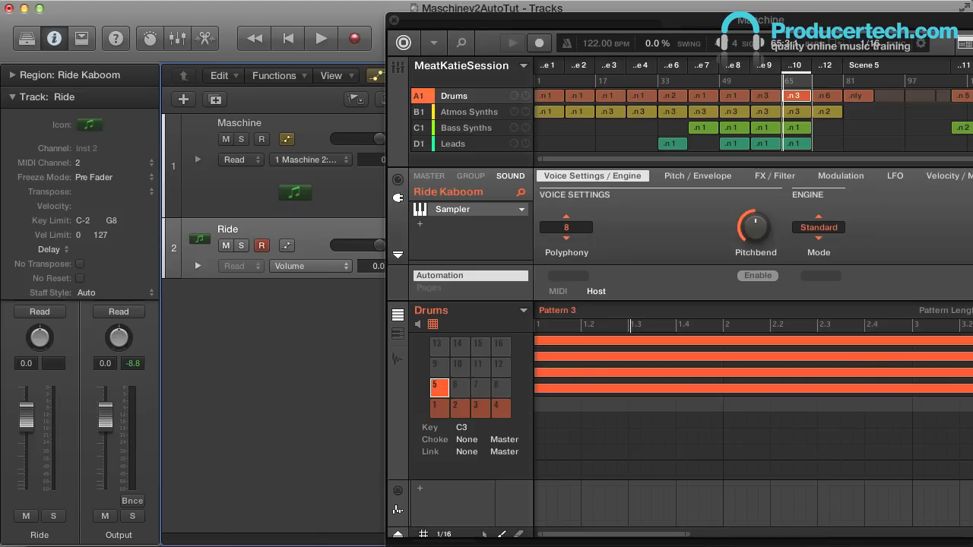
key("super+2")
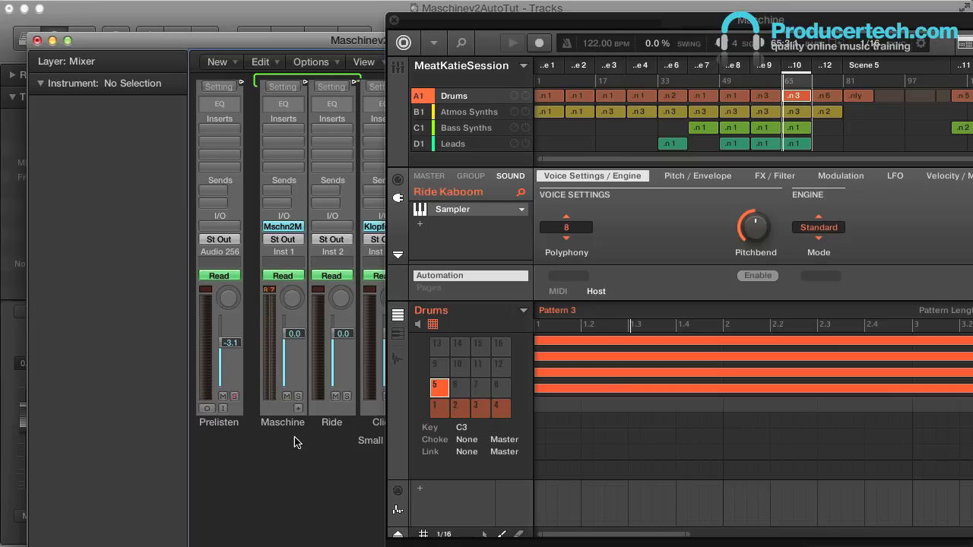
left_click(301, 16)
left_click_drag(456, 25, 342, 51)
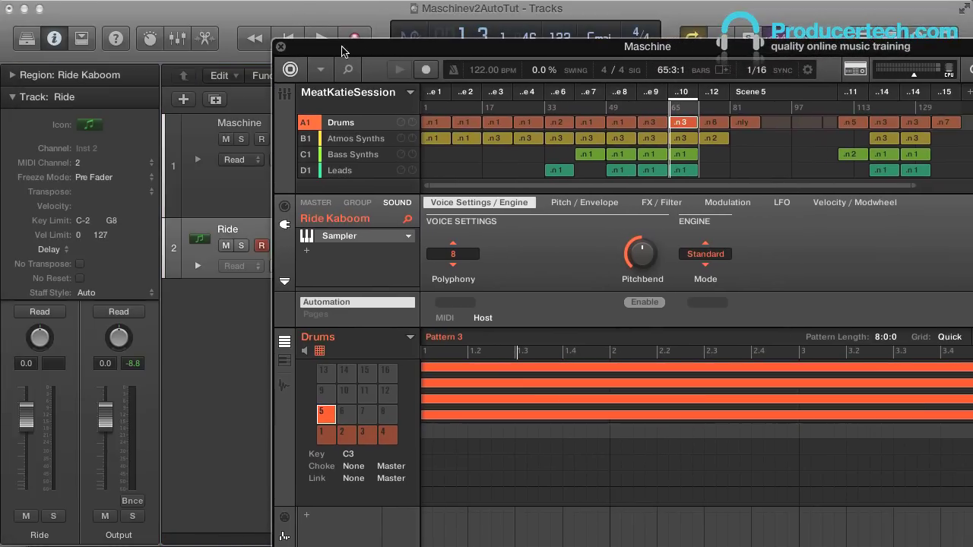
left_click(284, 207)
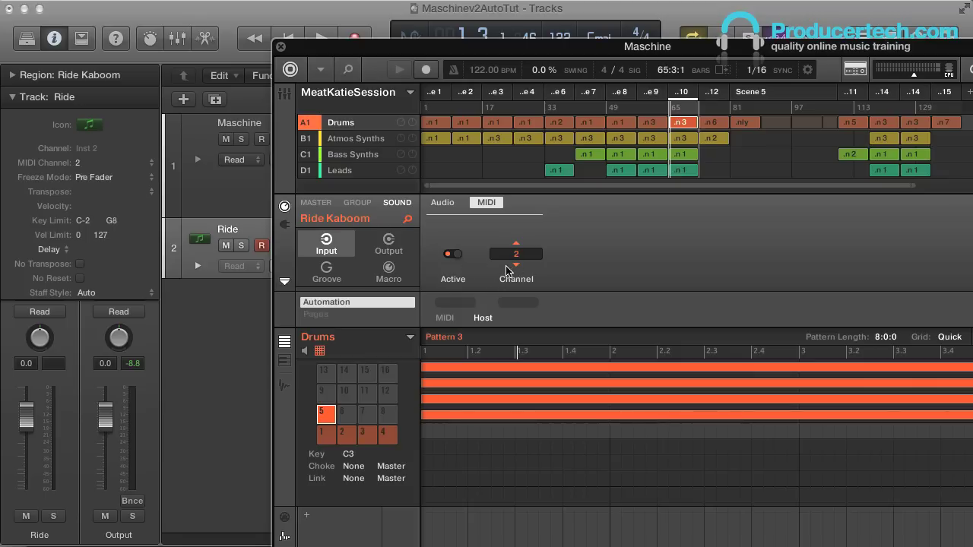
- Play the arrangement and select the Ride Kaboom region, with Maschine moved top left
left_click_drag(372, 54, 473, 48)
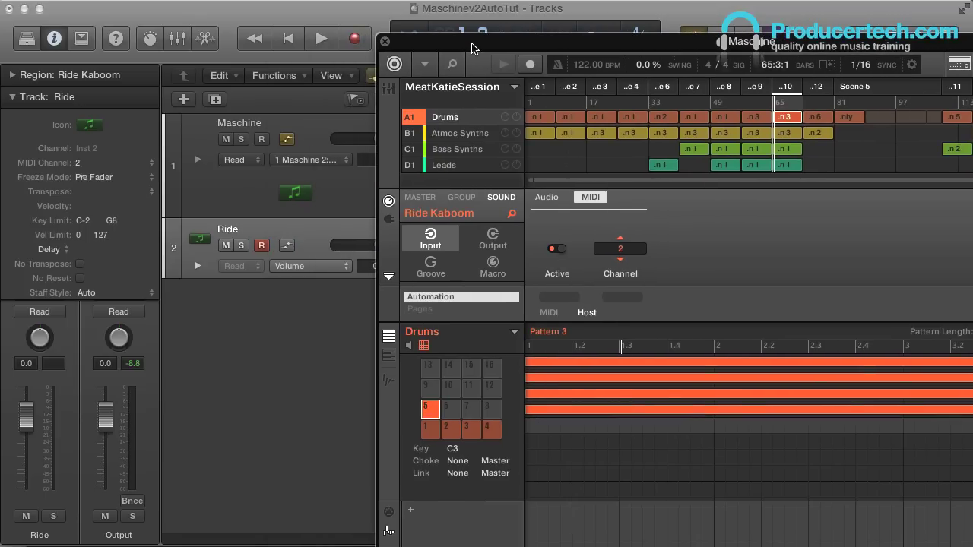
key("space")
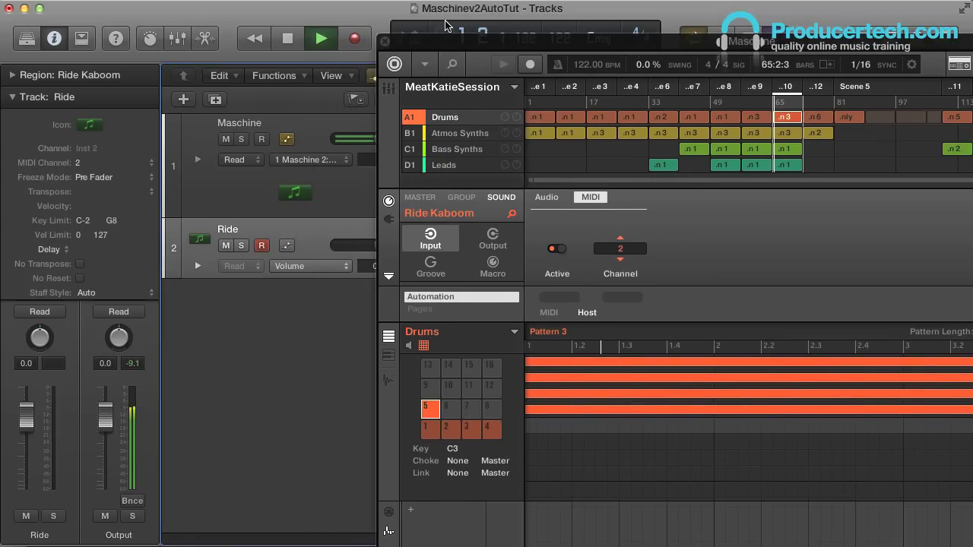
left_click_drag(436, 47, 617, 72)
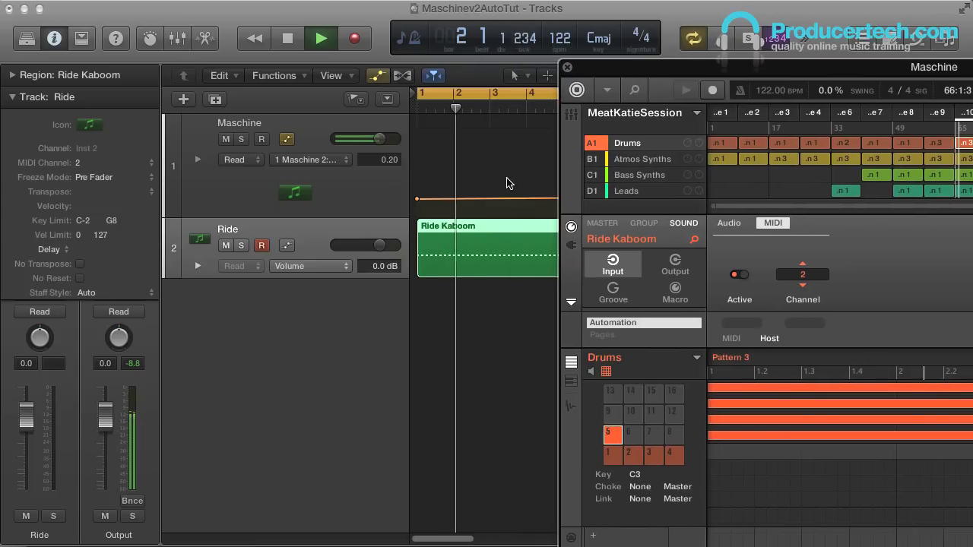
left_click(513, 234)
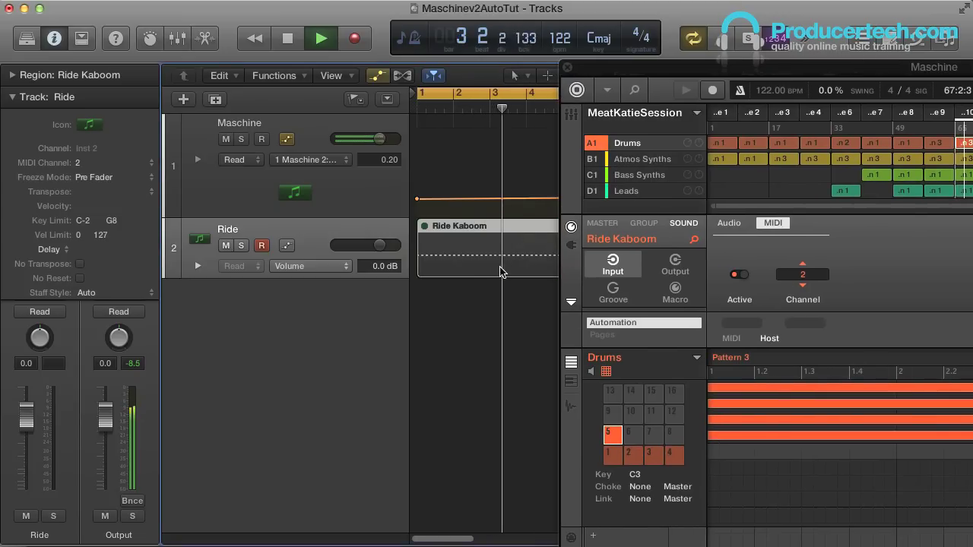
left_click(458, 303)
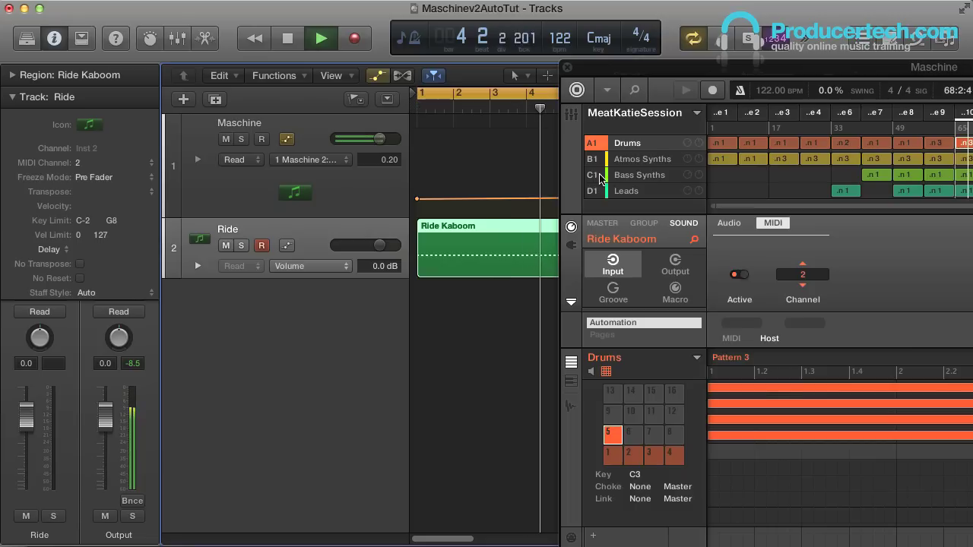
left_click_drag(719, 70, 381, 328)
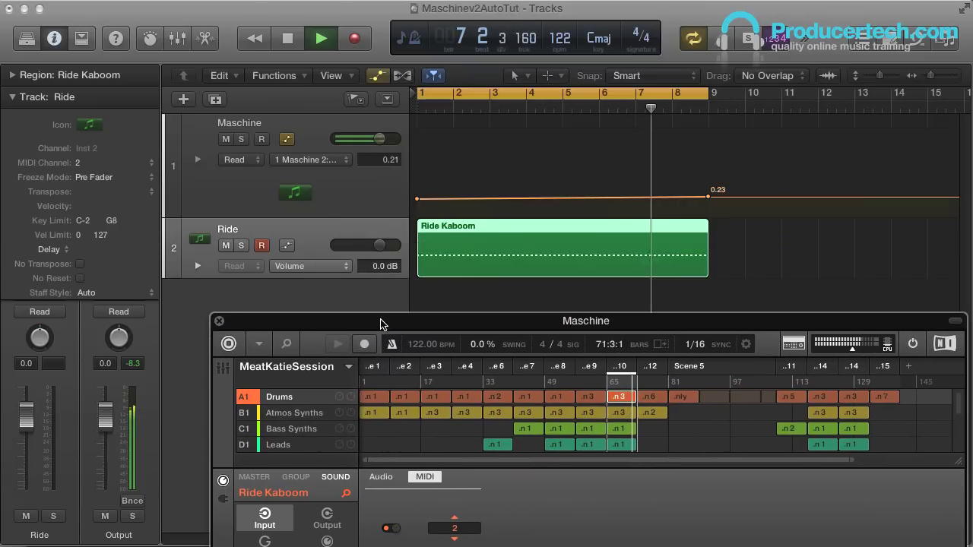
- Stop playback and check the Maschine track's automation parameter list, leaving it unchanged
key("space")
left_click(346, 161)
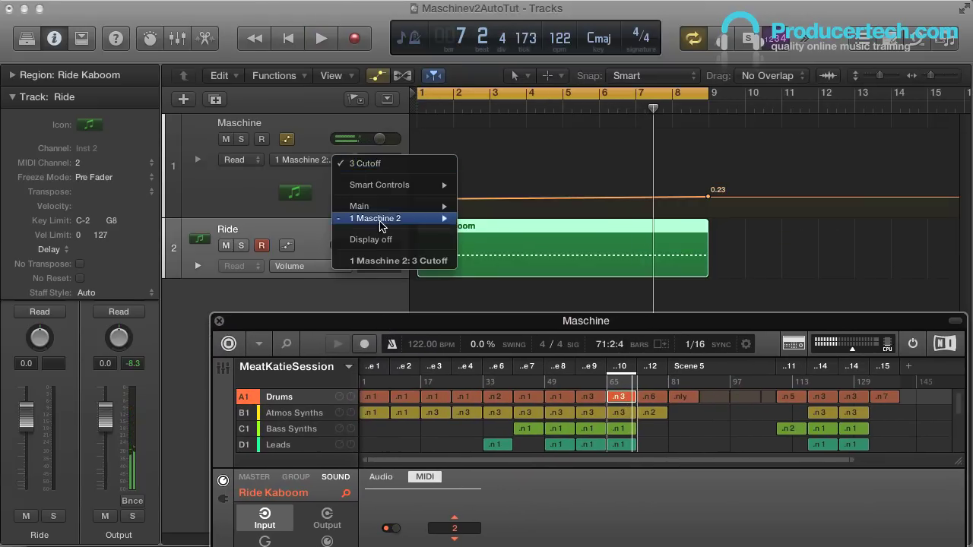
mouse_move(445, 220)
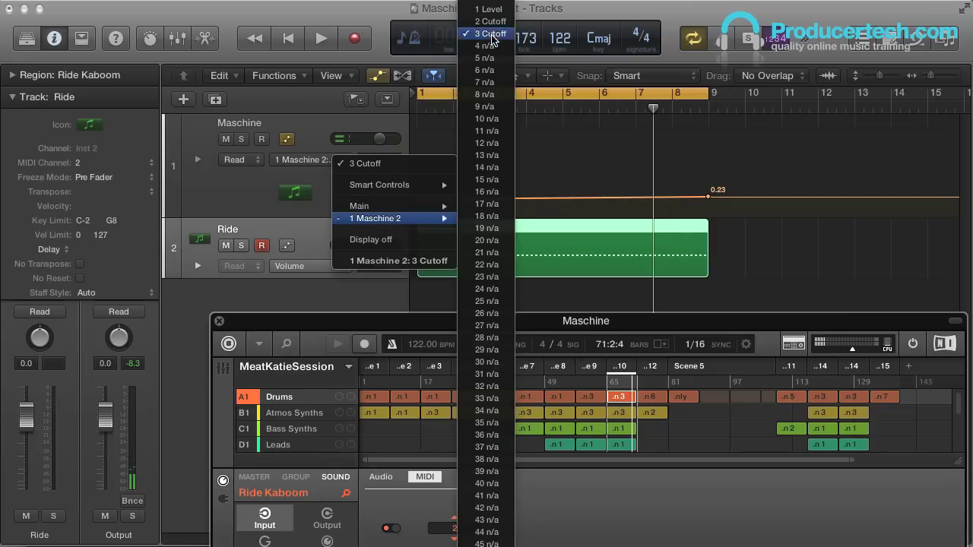
left_click(343, 303)
- In Maschine, select the last scene and the Acid Bass group to show its Pattern 1
left_click_drag(378, 328, 272, 21)
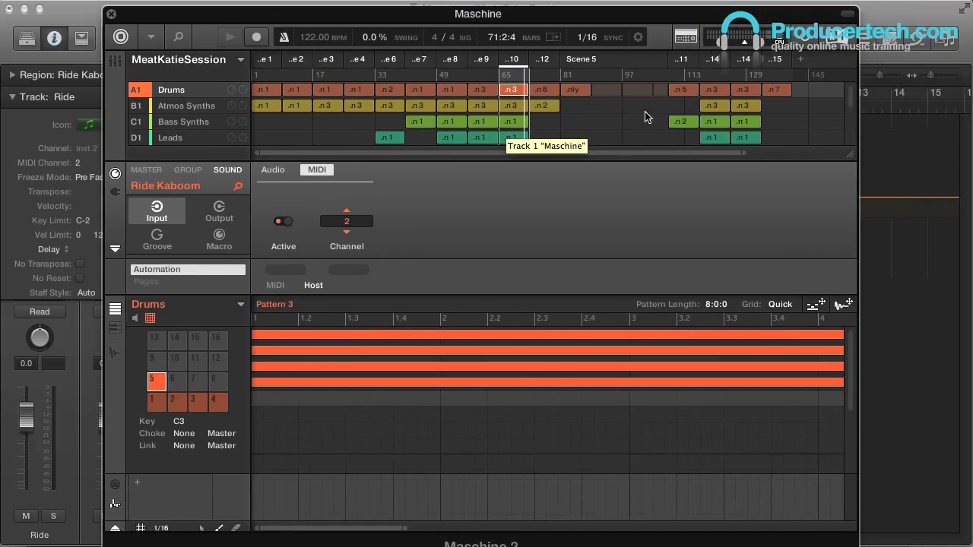
left_click(775, 58)
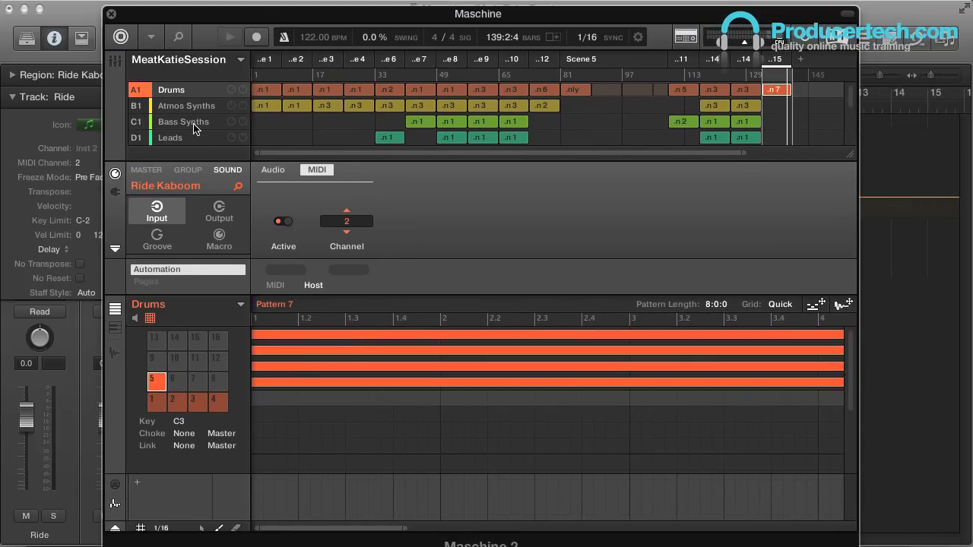
scroll(194, 128, "down", 5)
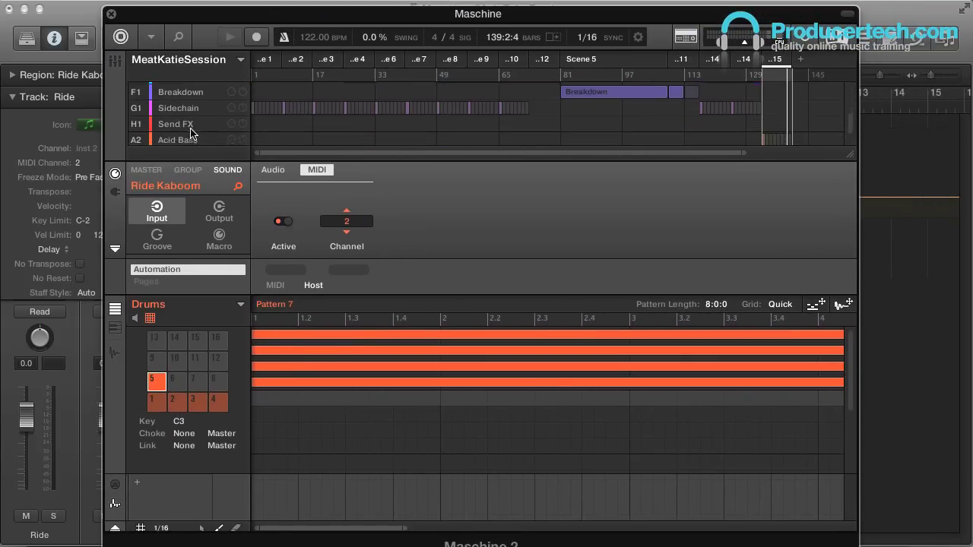
scroll(190, 134, "down", 1)
left_click(188, 123)
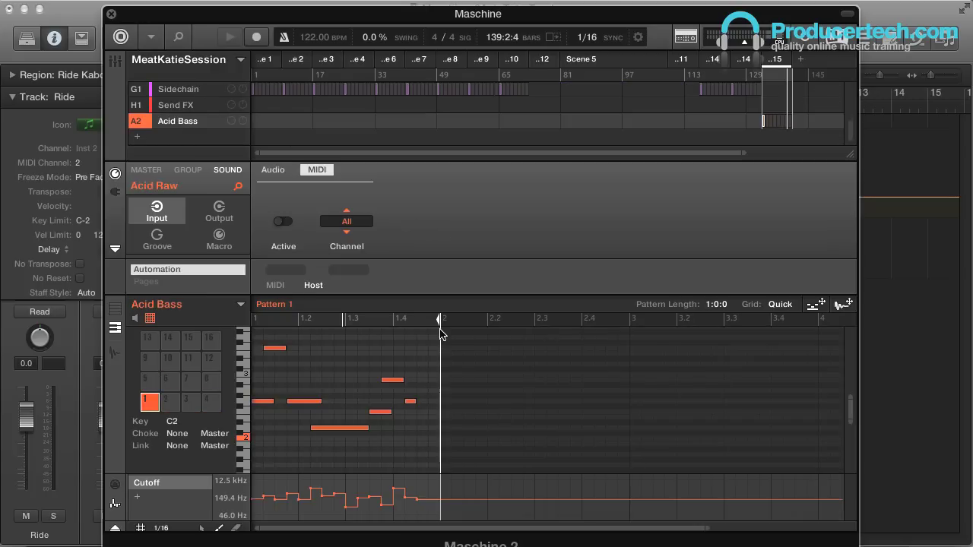
- Show the Acid Raw Filter's parameters, with Cutoff assigned to host automation Auto 4
left_click_drag(325, 23, 443, 15)
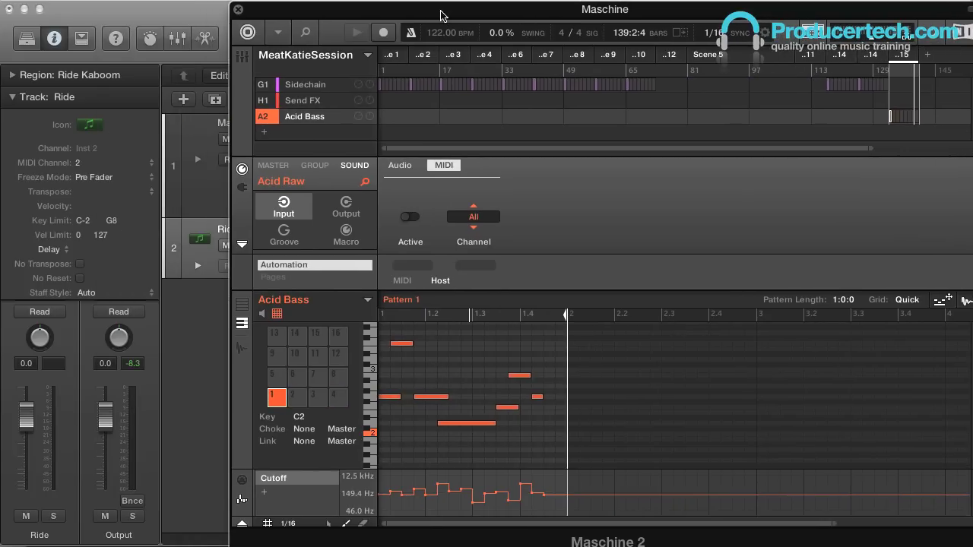
left_click(241, 190)
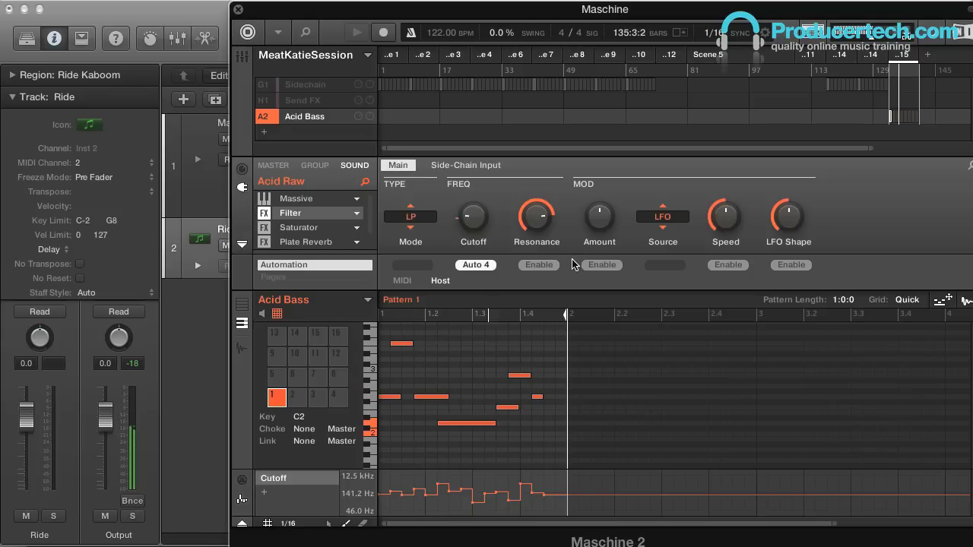
left_click_drag(422, 13, 499, 23)
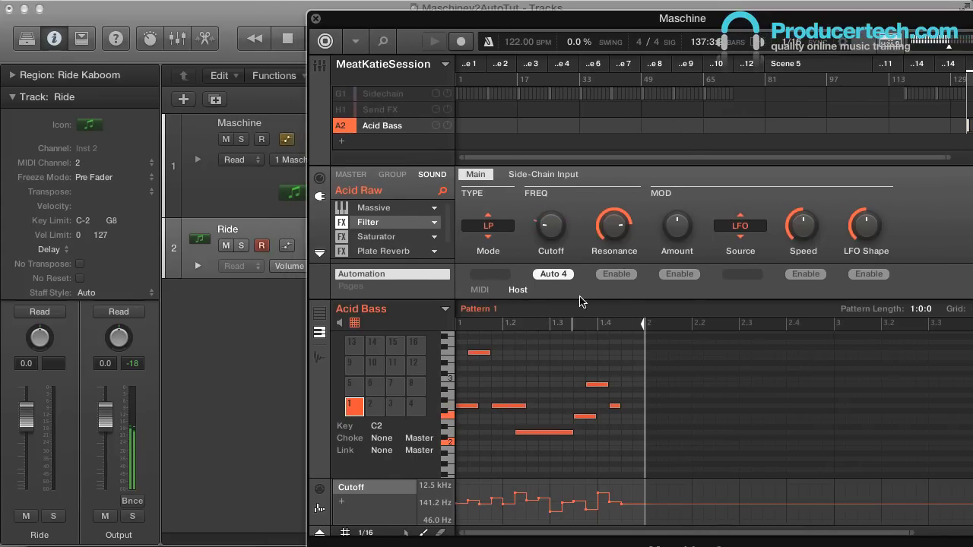
left_click_drag(493, 27, 340, 306)
- Automate 3 Cutoff on the Maschine track, ramping from a lowered bar-1 point to 0.61 at bar 9
left_click(351, 161)
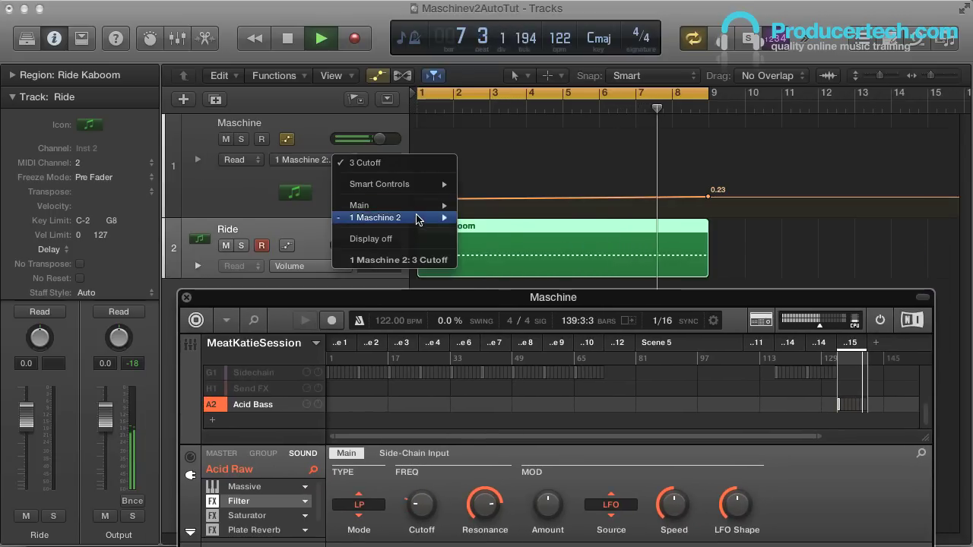
mouse_move(395, 217)
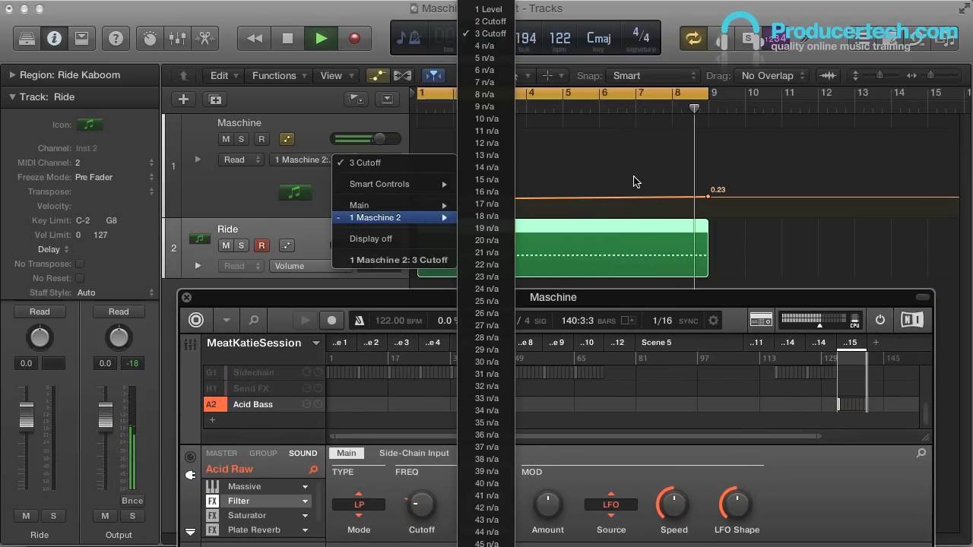
left_click(668, 188)
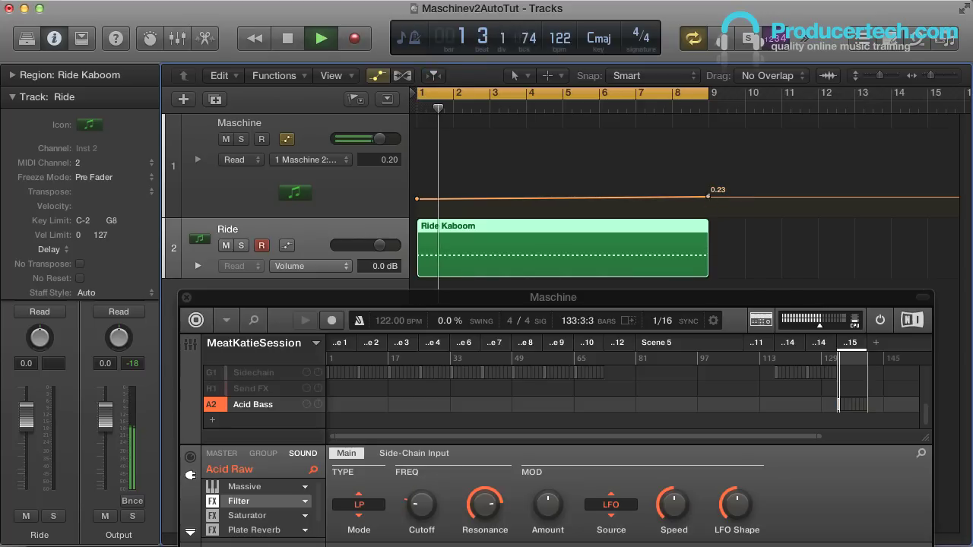
left_click_drag(708, 199, 707, 164)
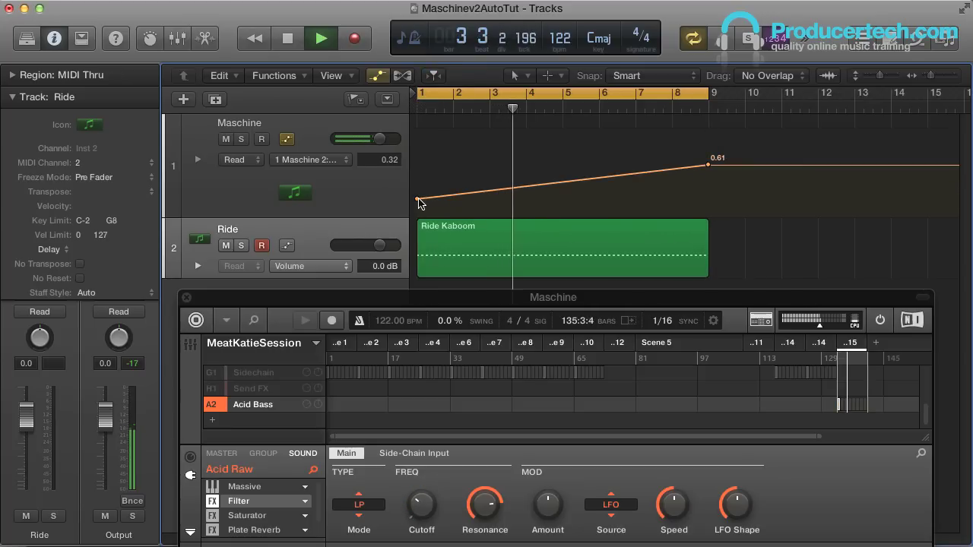
left_click_drag(417, 199, 417, 203)
left_click_drag(565, 302, 550, 64)
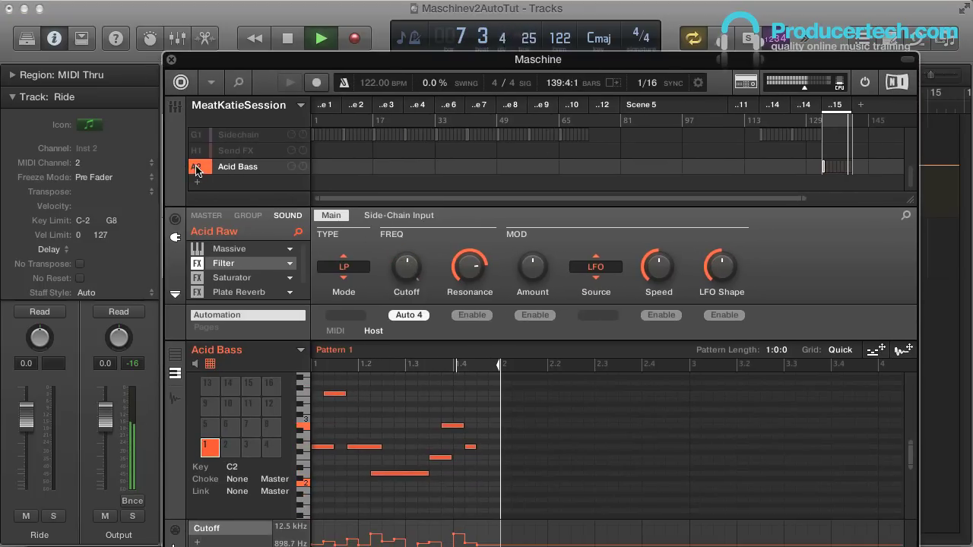
- Unsolo the Acid Bass group and lower the Filter Resonance to 97.7 %
left_click(197, 170)
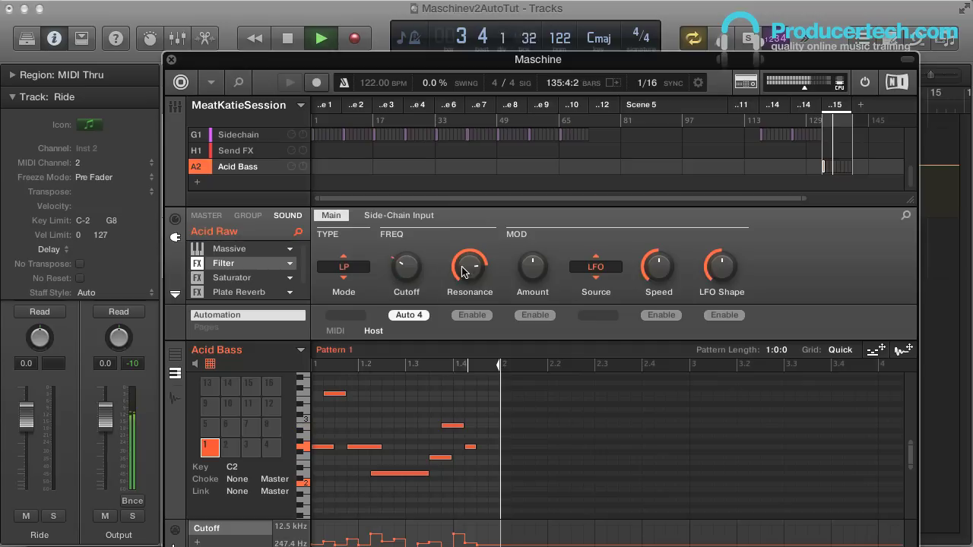
left_click_drag(463, 272, 469, 252)
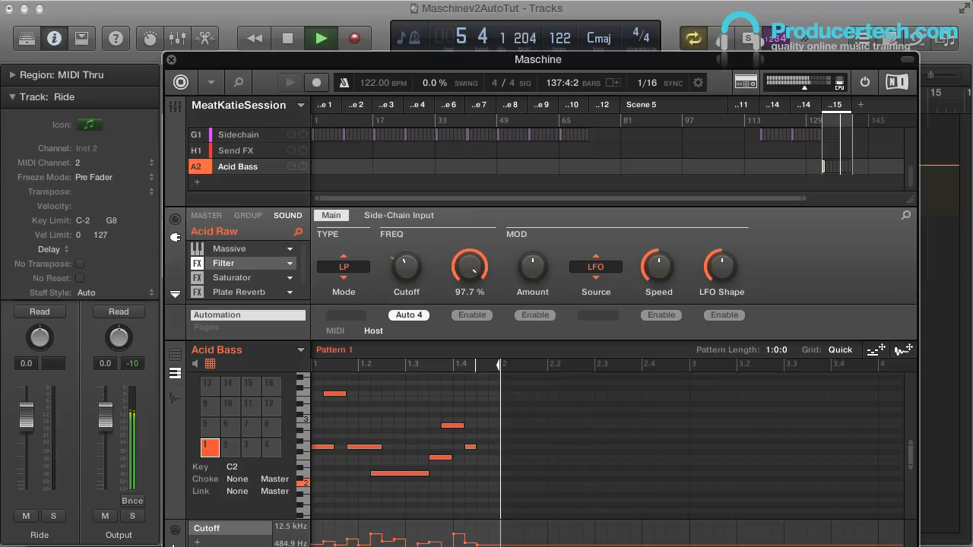